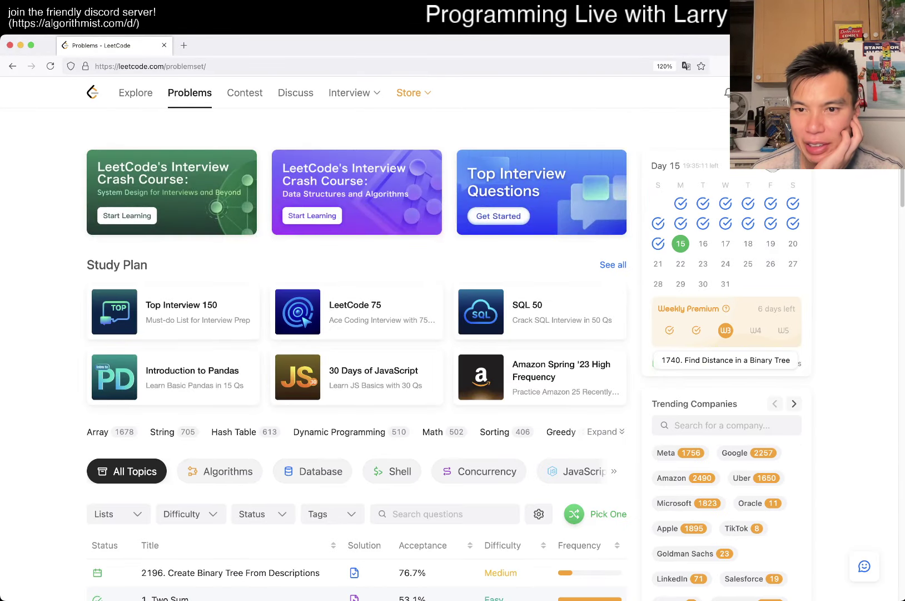
# Open problem 2196 from day 15 of the daily-challenge calendar.
pyautogui.click(681, 243)
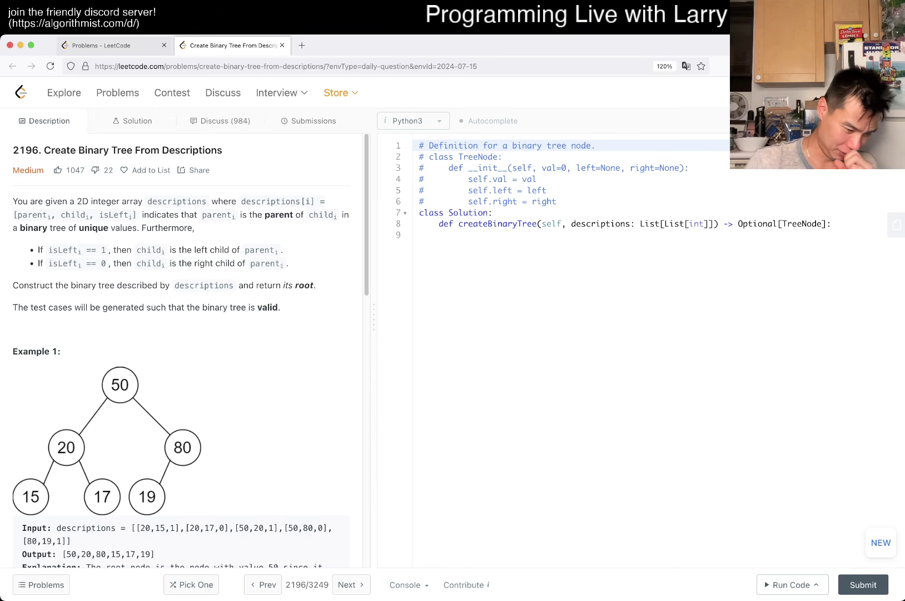
pyautogui.click(566, 235)
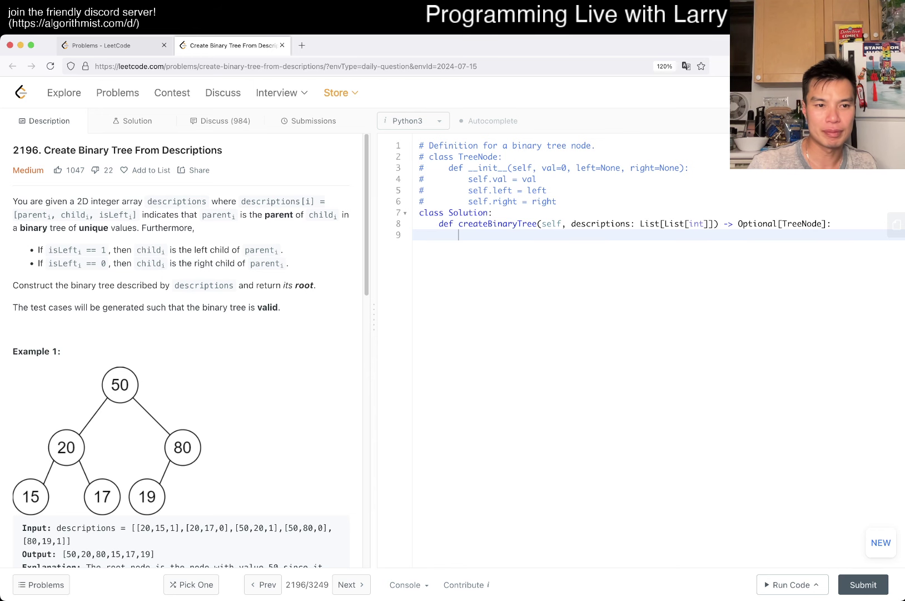
pyautogui.doubleClick(33, 285)
pyautogui.scroll(-5, 176, 318)
pyautogui.scroll(3, 177, 318)
pyautogui.scroll(3, 177, 318)
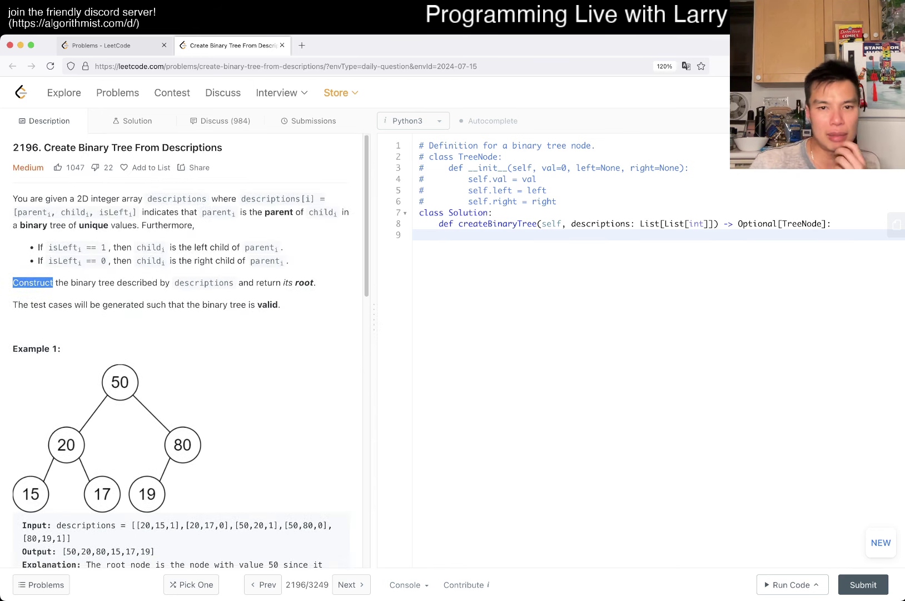
pyautogui.scroll(-1, 177, 319)
pyautogui.scroll(2, 177, 318)
pyautogui.scroll(2, 177, 318)
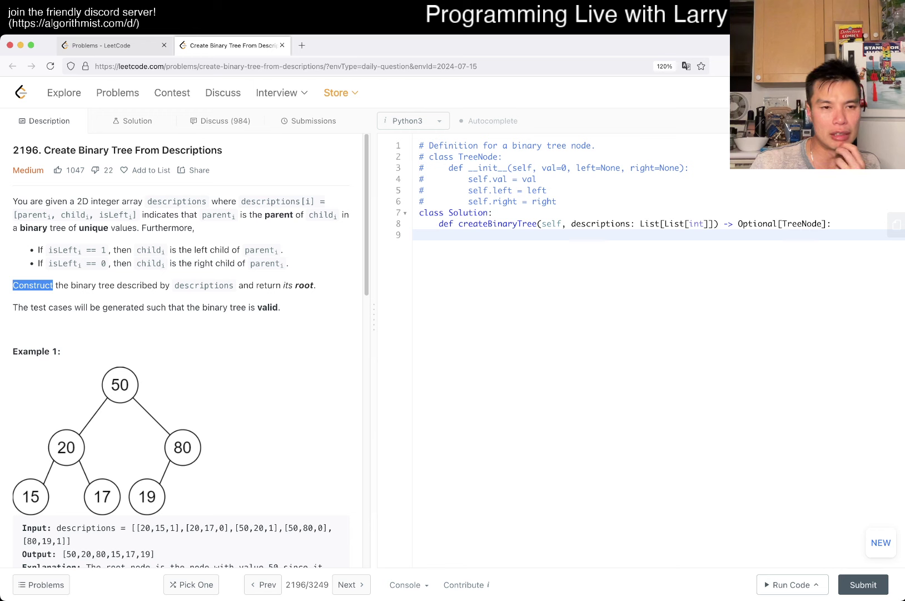
pyautogui.click(33, 285)
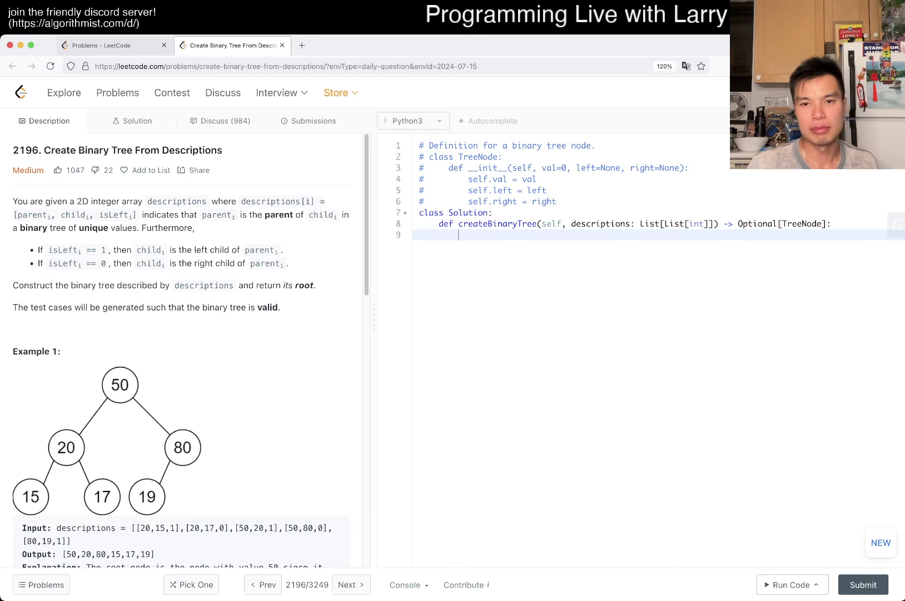
pyautogui.write('children = ')
pyautogui.write('{}')
# Write children = collections.defaultdict(list) and a loop appending (c, l) to children[p].
pyautogui.press('BackSpace')
pyautogui.press('BackSpace')
pyautogui.write('collect')
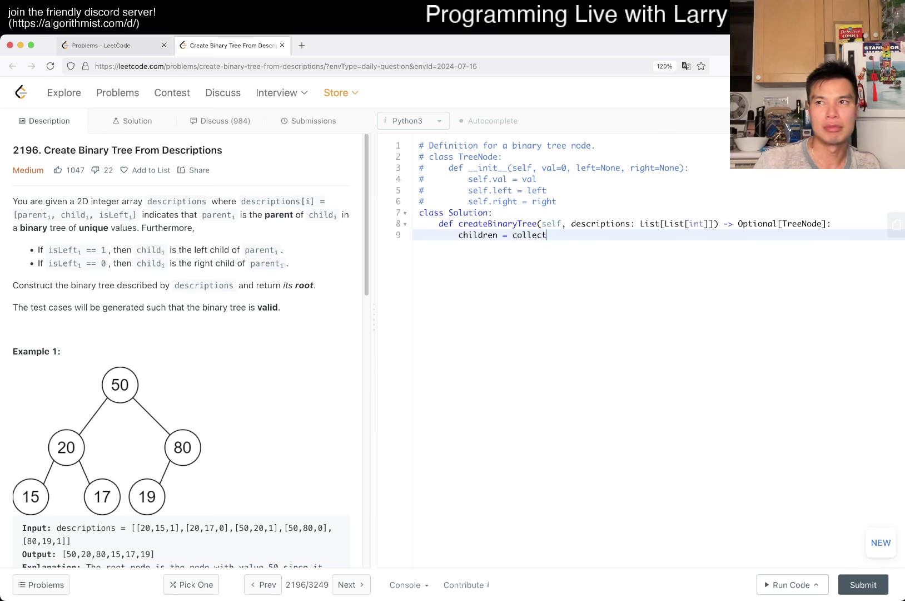
pyautogui.write('ions')
pyautogui.hotkey('alt', 'BackSpace')
pyautogui.write('collections.defaultdict(list)')
pyautogui.press('Return')
pyautogui.press('Return')
pyautogui.write('for p, c, l ')
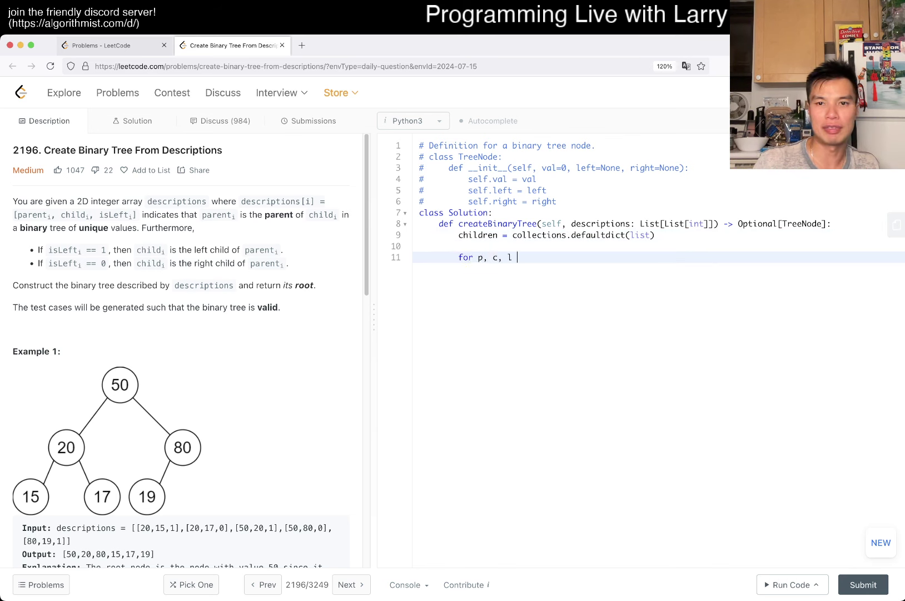
pyautogui.write('in descriptions:')
pyautogui.press('Return')
pyautogui.write('children[p].append((c, l')
pyautogui.press('End')
pyautogui.press('Return')
pyautogui.press('Return')
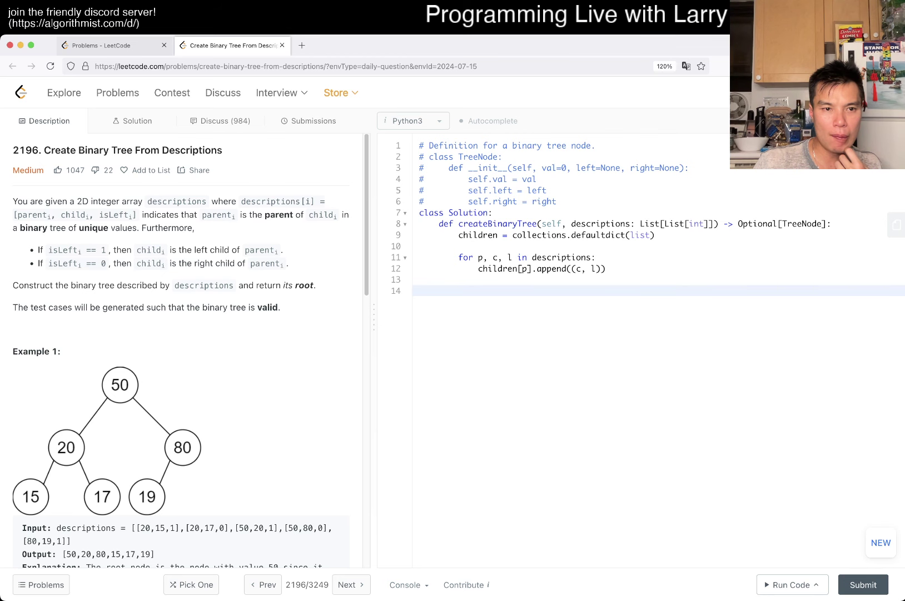
pyautogui.scroll(-5, 184, 353)
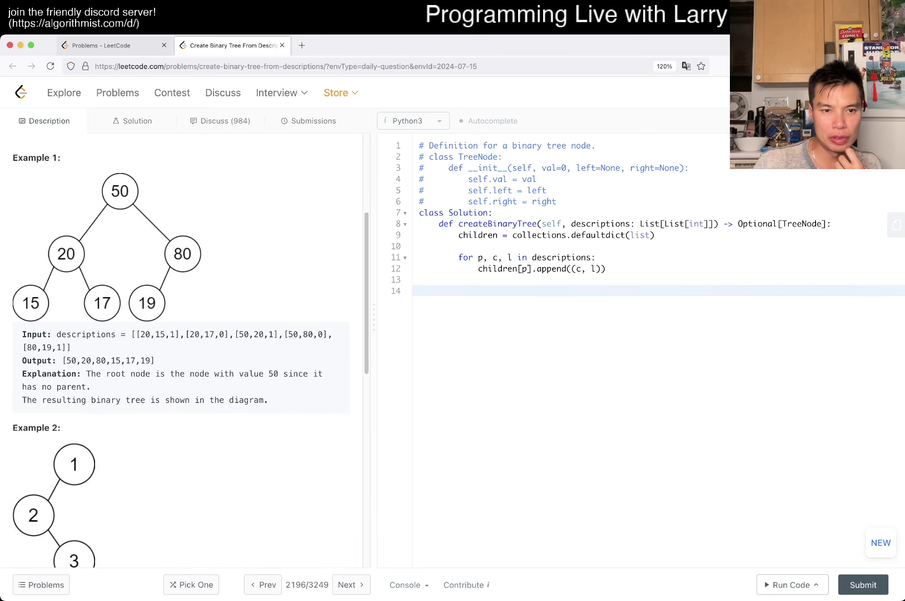
pyautogui.scroll(-5, 184, 353)
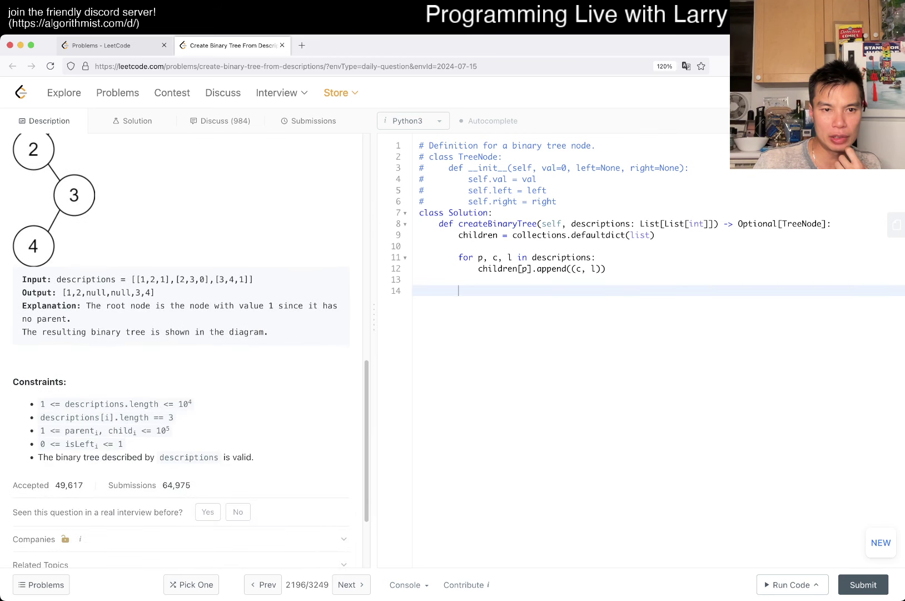
pyautogui.moveTo(26, 318); pyautogui.dragTo(72, 318)
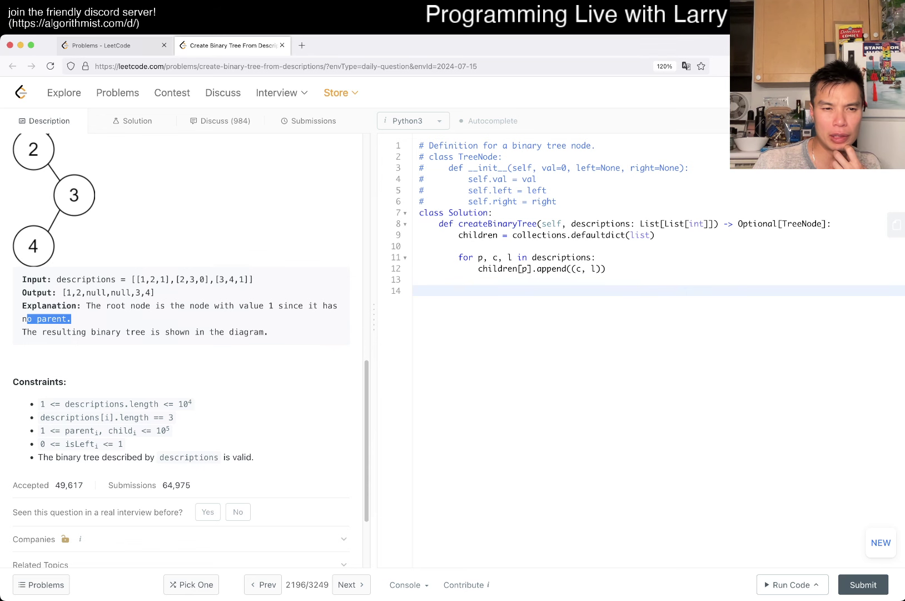
pyautogui.scroll(3, 109, 306)
pyautogui.scroll(3, 109, 306)
pyautogui.click(495, 291)
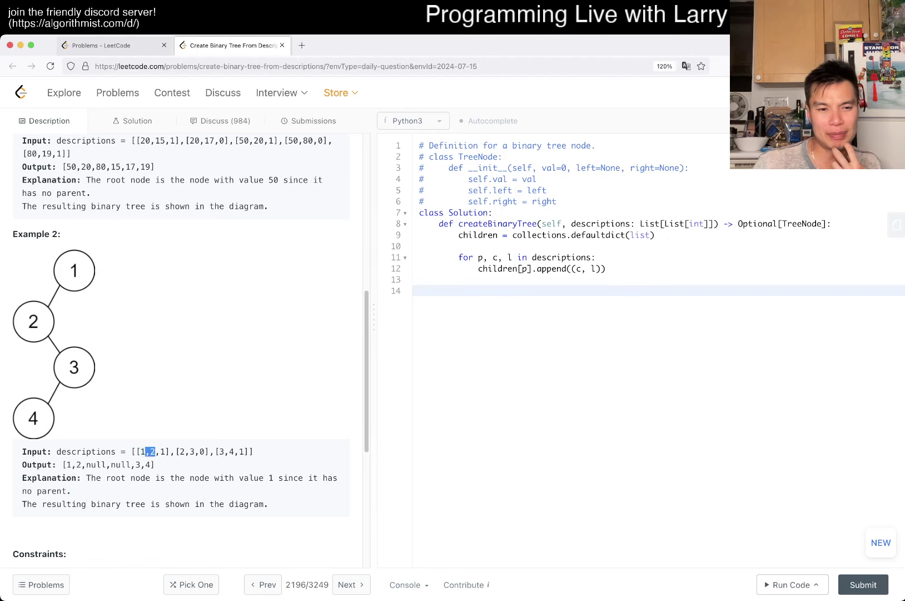
pyautogui.scroll(-4, 148, 452)
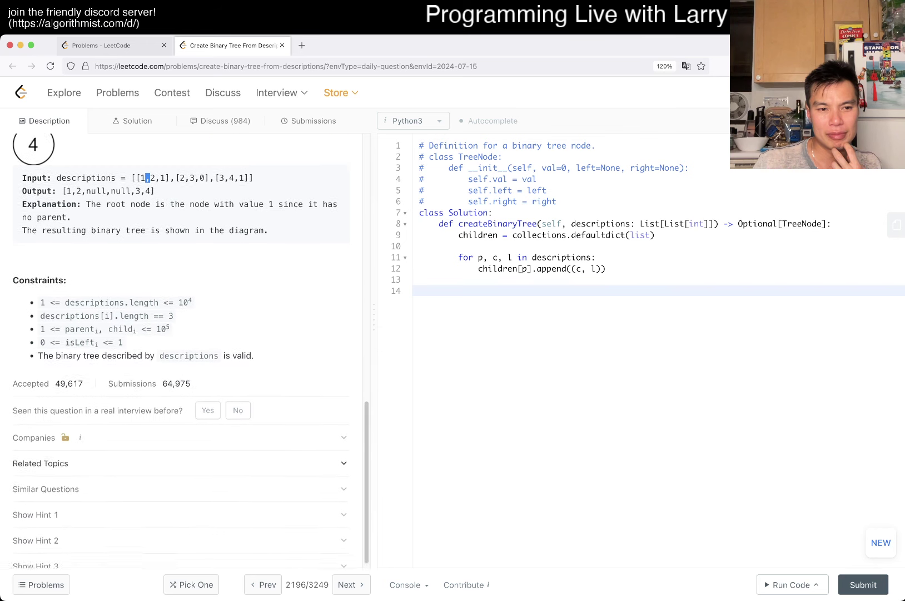
pyautogui.scroll(3, 149, 452)
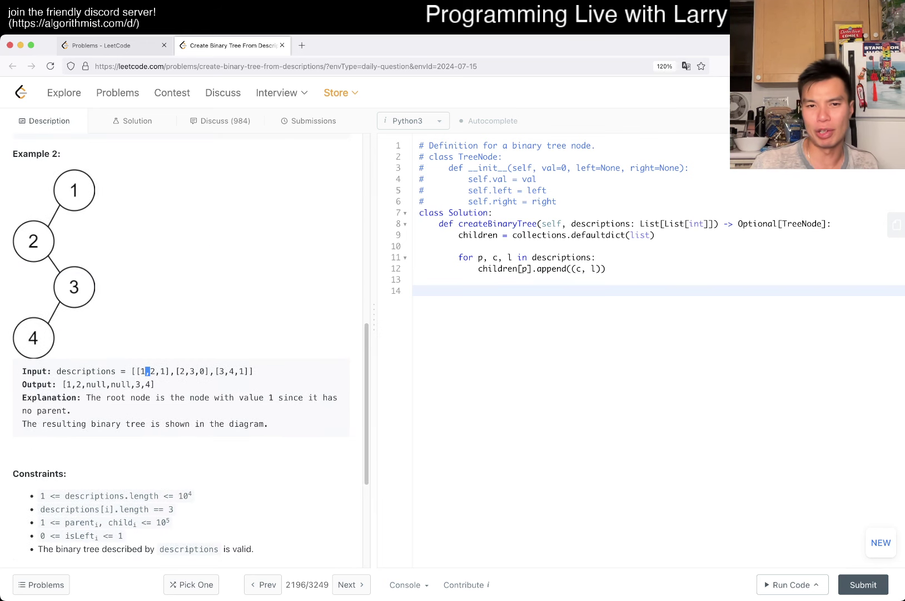
pyautogui.scroll(2, 148, 353)
pyautogui.scroll(2, 148, 354)
# Declare a has_parent defaultdict on a new line below the children map.
pyautogui.press('Up')
pyautogui.press('Up')
pyautogui.press('Up')
pyautogui.press('Down')
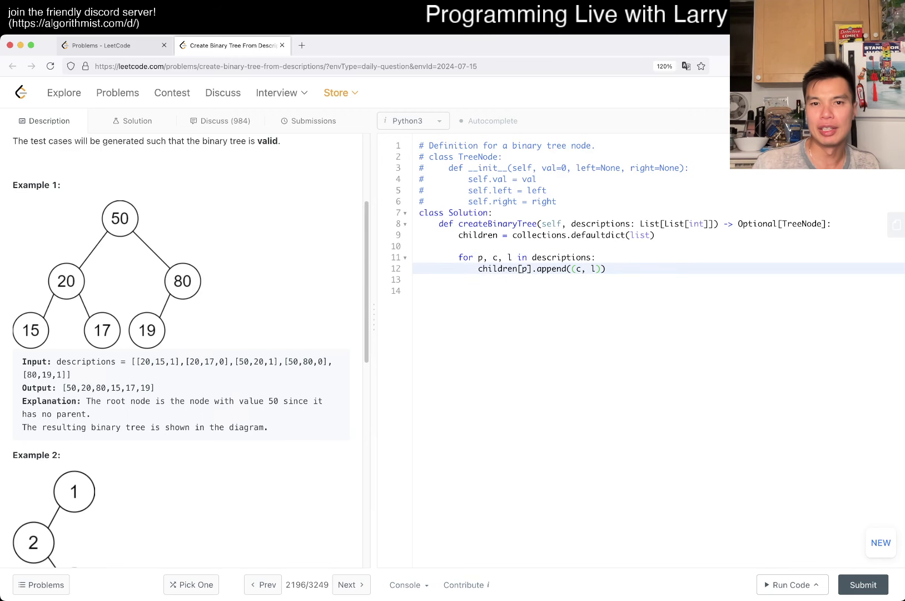
pyautogui.press('Up')
pyautogui.press('Up')
pyautogui.press('Up')
pyautogui.press('End')
pyautogui.press('Return')
pyautogui.write('parents.co')
pyautogui.press('BackSpace')
pyautogui.press('BackSpace')
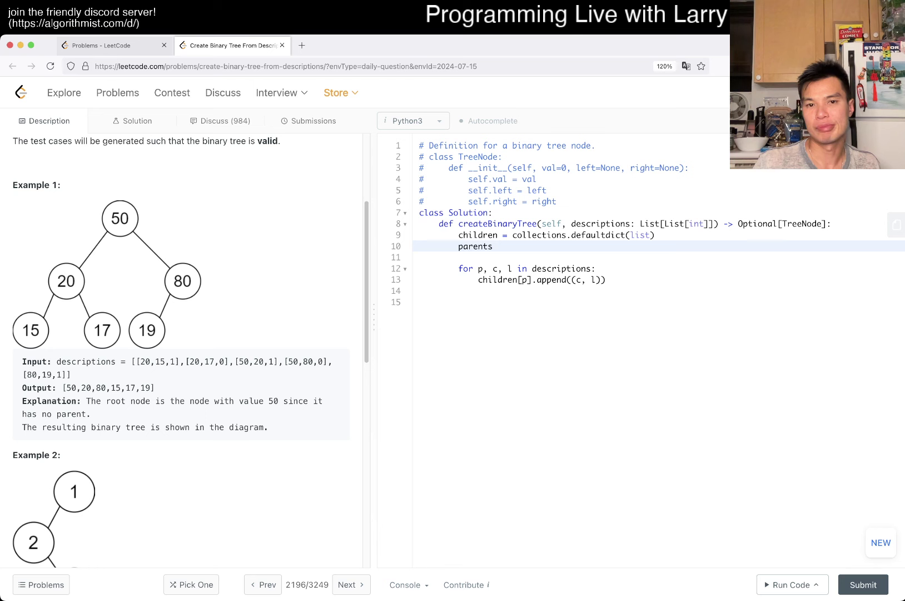
pyautogui.press('BackSpace')
pyautogui.press('Home')
pyautogui.write('has_')
pyautogui.press('End')
pyautogui.press('BackSpace')
pyautogui.write('= ')
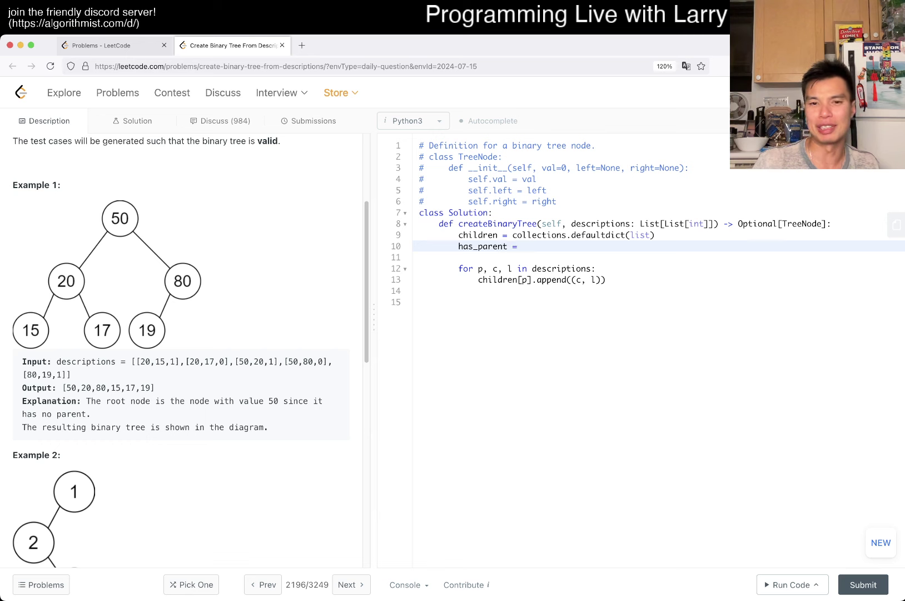
pyautogui.write('coll')
pyautogui.press('BackSpace')
pyautogui.press('BackSpace')
pyautogui.press('BackSpace')
pyautogui.write('{}')
# Default has_parent to False and add has_parent[c] = True and has_parent[p] |= False in the loop.
pyautogui.press('Down')
pyautogui.press('Down')
pyautogui.press('Down')
pyautogui.press('End')
pyautogui.press('Return')
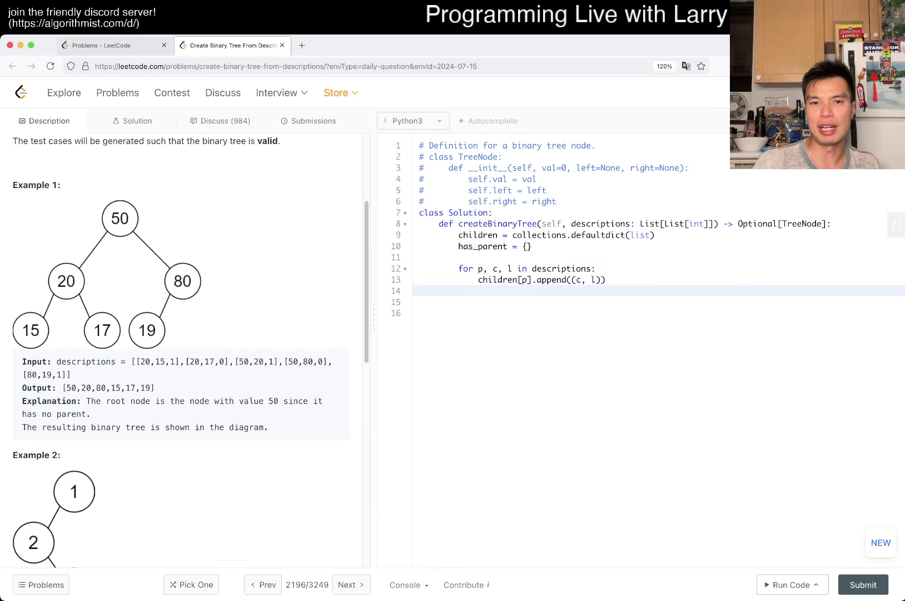
pyautogui.write('has_parent[]')
pyautogui.press('Up')
pyautogui.press('Up')
pyautogui.press('End')
pyautogui.press('BackSpace')
pyautogui.press('BackSpace')
pyautogui.write('collections.defaultdict(')
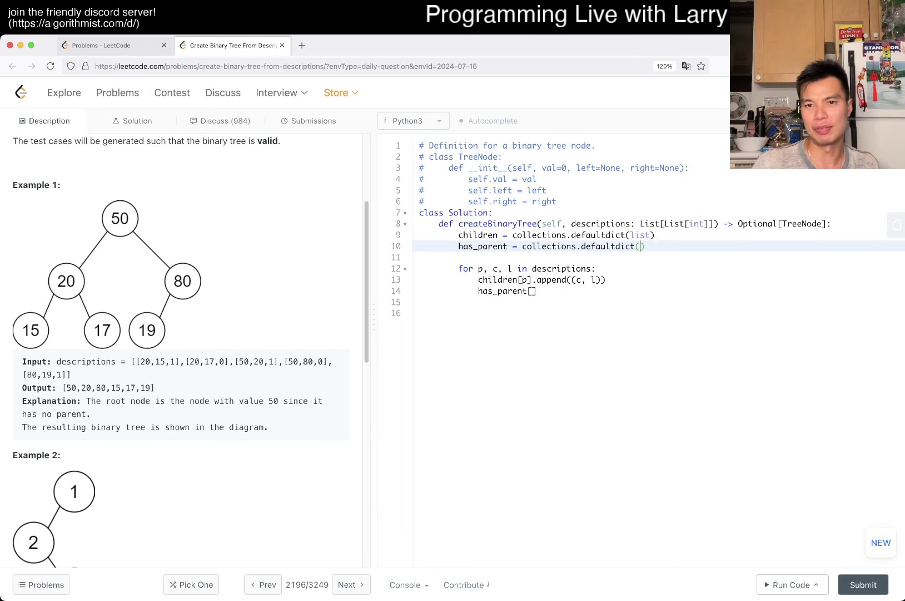
pyautogui.write('False')
pyautogui.press('BackSpace')
pyautogui.write('se)')
pyautogui.press('Down')
pyautogui.press('Down')
pyautogui.press('Down')
pyautogui.press('Down')
pyautogui.press('End')
pyautogui.write('c] = ')
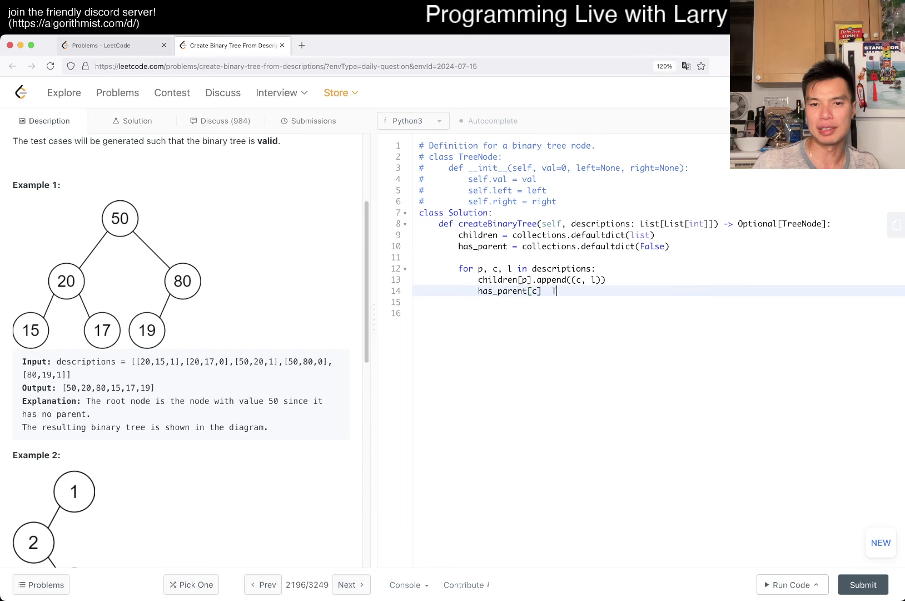
pyautogui.write('True')
pyautogui.press('Return')
pyautogui.write('has_parent[p] |')
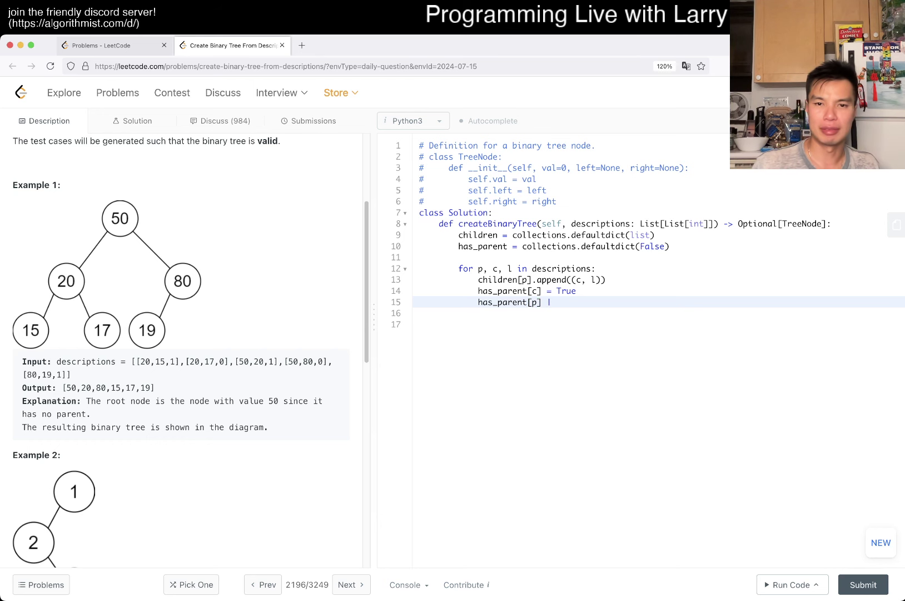
pyautogui.write('= False')
pyautogui.press('Return')
pyautogui.press('Return')
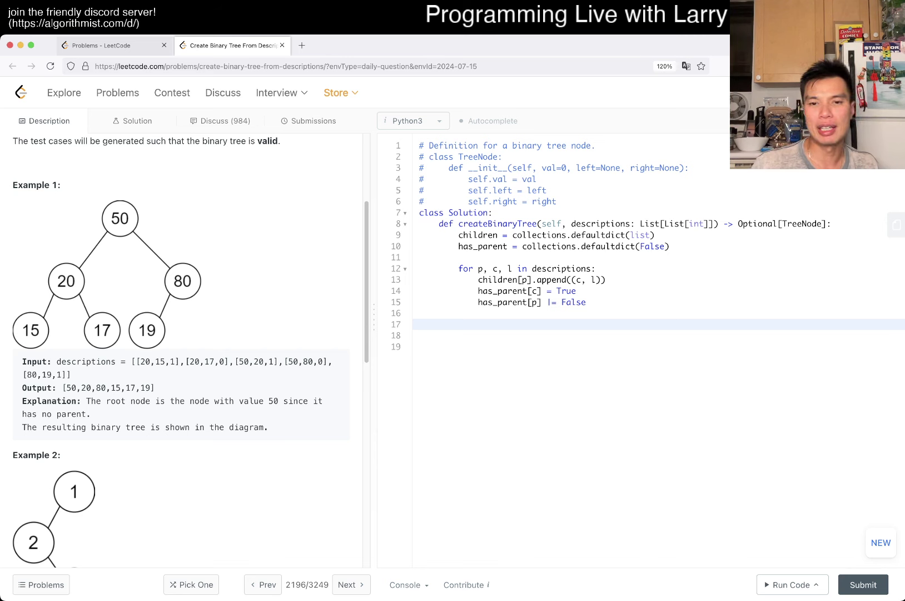
pyautogui.write('for ')
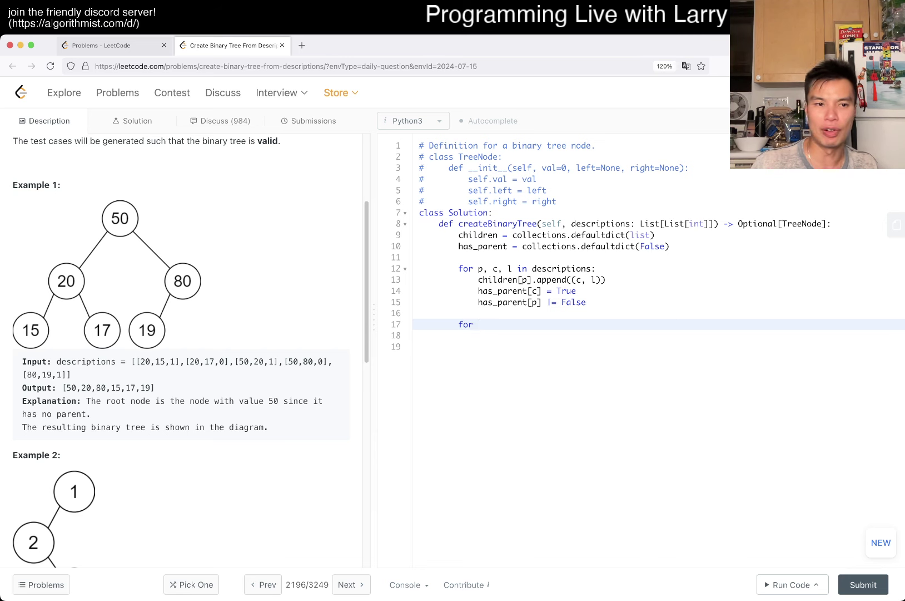
pyautogui.write('node')
# Write a generator yielding keys from has_parents.items() whose value is False.
pyautogui.press('BackSpace')
pyautogui.press('BackSpace')
pyautogui.press('BackSpace')
pyautogui.write('in has')
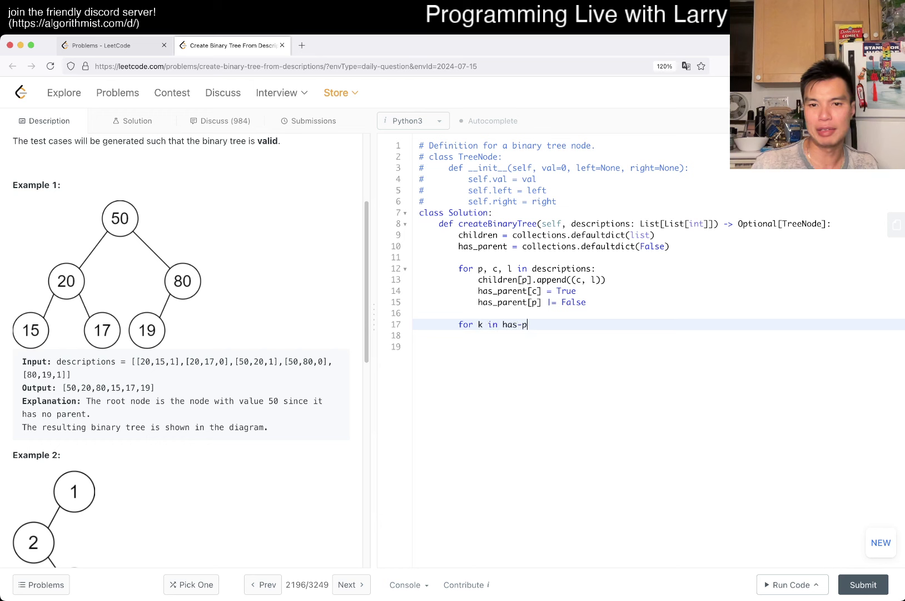
pyautogui.press('BackSpace')
pyautogui.press('BackSpace')
pyautogui.press('BackSpace')
pyautogui.write('parents')
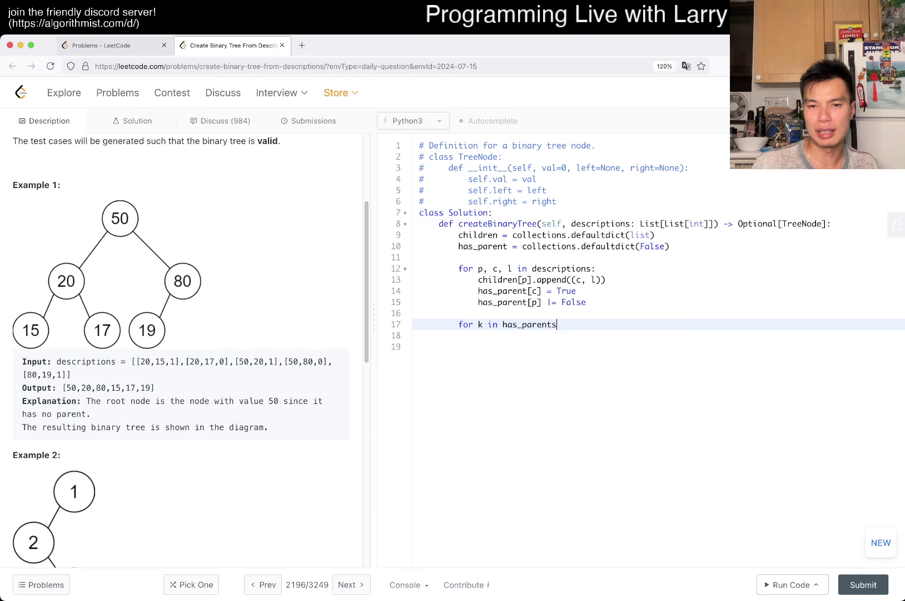
pyautogui.write('.keys():')
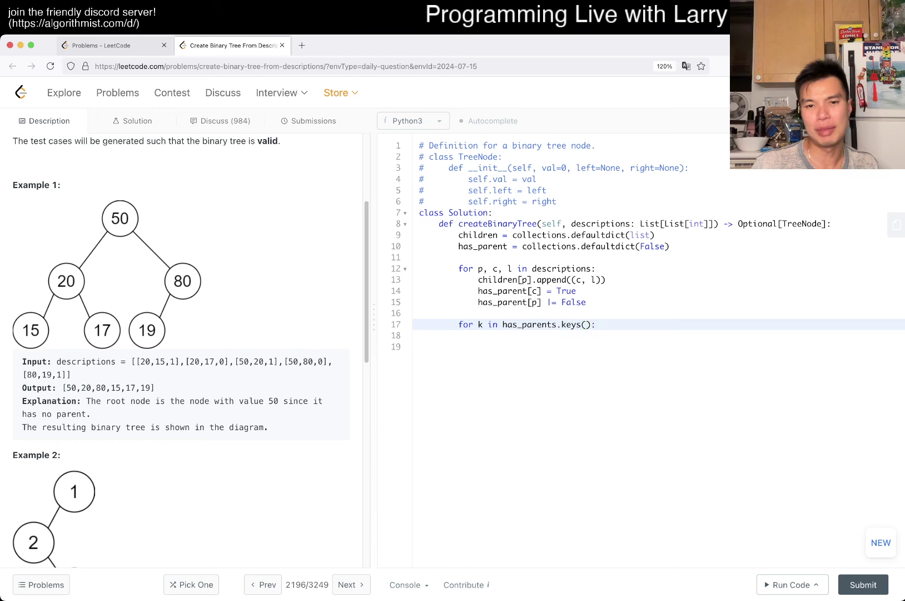
pyautogui.press('BackSpace')
pyautogui.press('BackSpace')
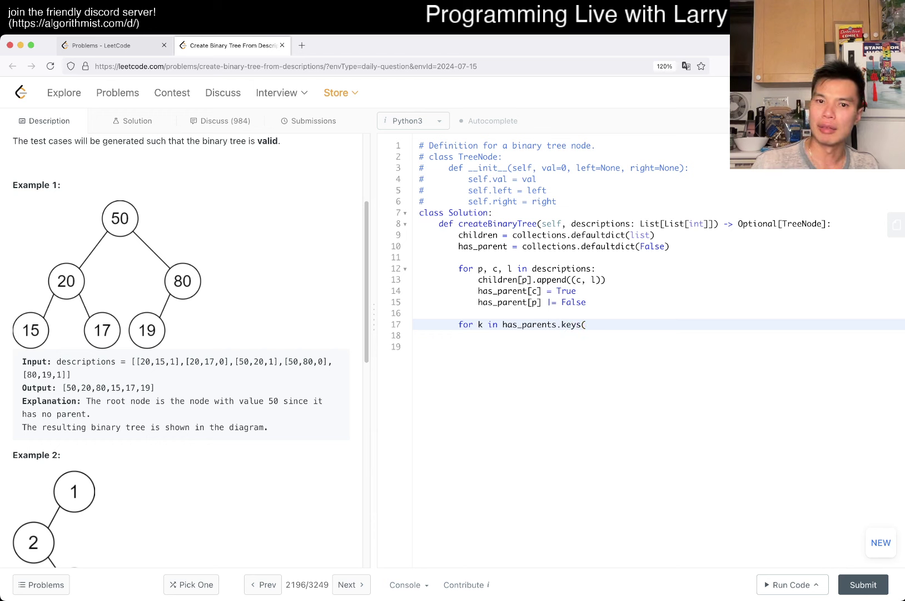
pyautogui.write('k , v')
pyautogui.press('End')
pyautogui.press('BackSpace')
pyautogui.press('BackSpace')
pyautogui.press('BackSpace')
pyautogui.write('items() if ')
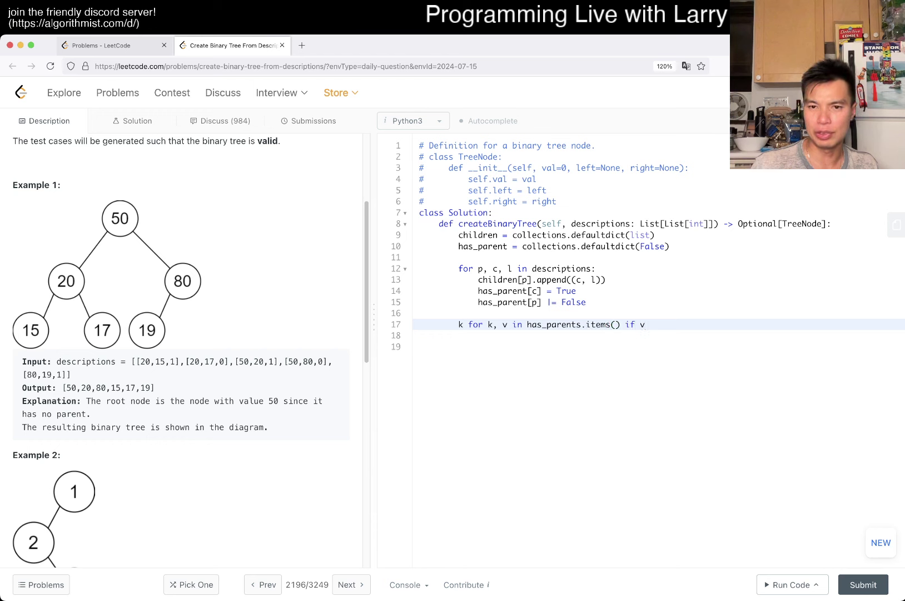
pyautogui.write('not')
pyautogui.press('Home')
pyautogui.write('ne')
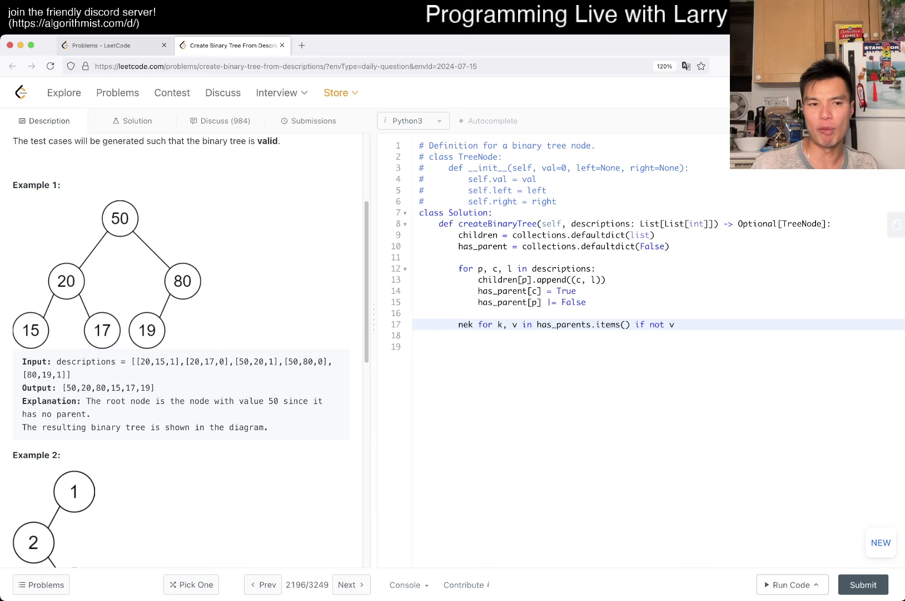
pyautogui.write('xt(')
# Wrap the generator in next(), assign it to root_val, and begin a return line.
pyautogui.press('End')
pyautogui.write(')')
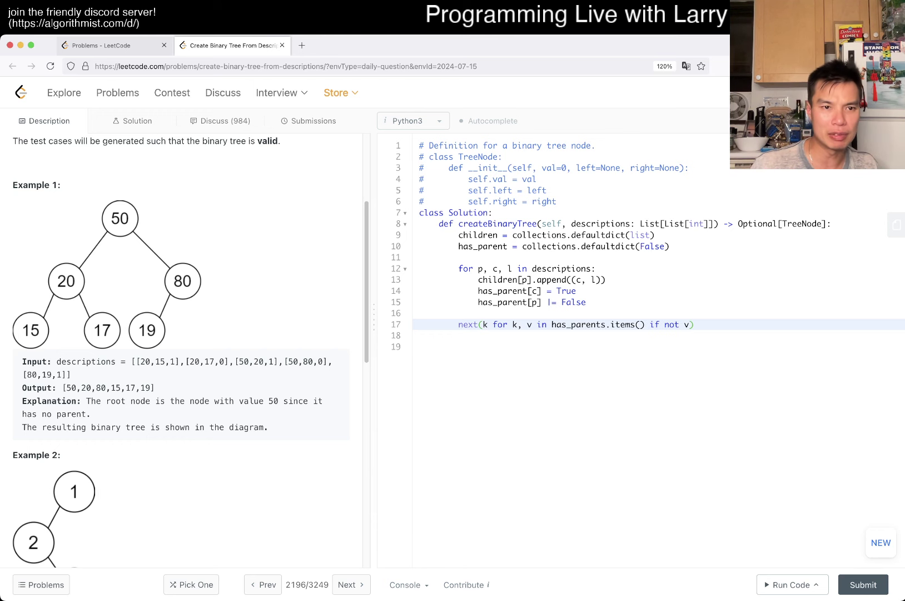
pyautogui.scroll(5, 184, 318)
pyautogui.doubleClick(268, 307)
pyautogui.click(495, 334)
pyautogui.press('Up')
pyautogui.press('Home')
pyautogui.write('root = ')
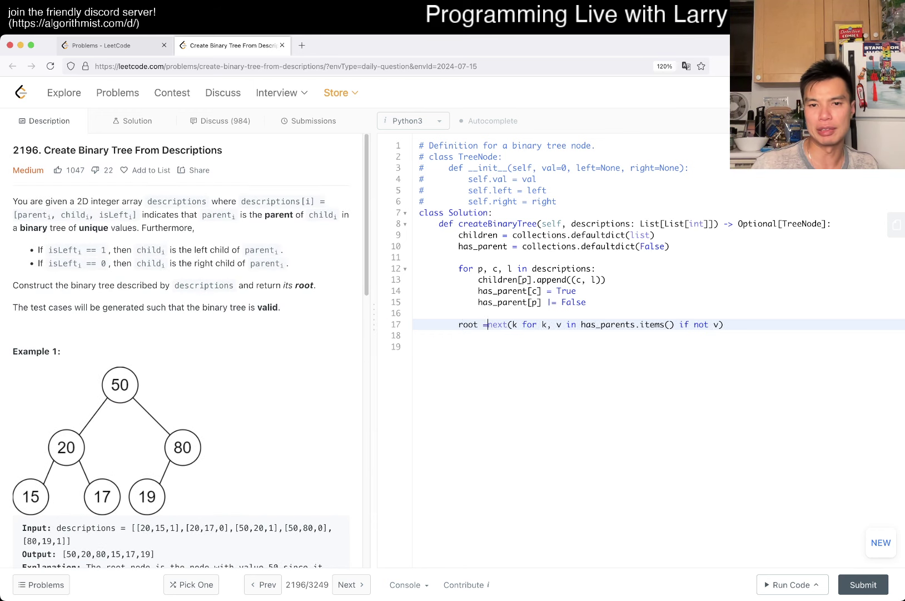
pyautogui.write('_val')
pyautogui.press('End')
pyautogui.press('Return')
pyautogui.press('Return')
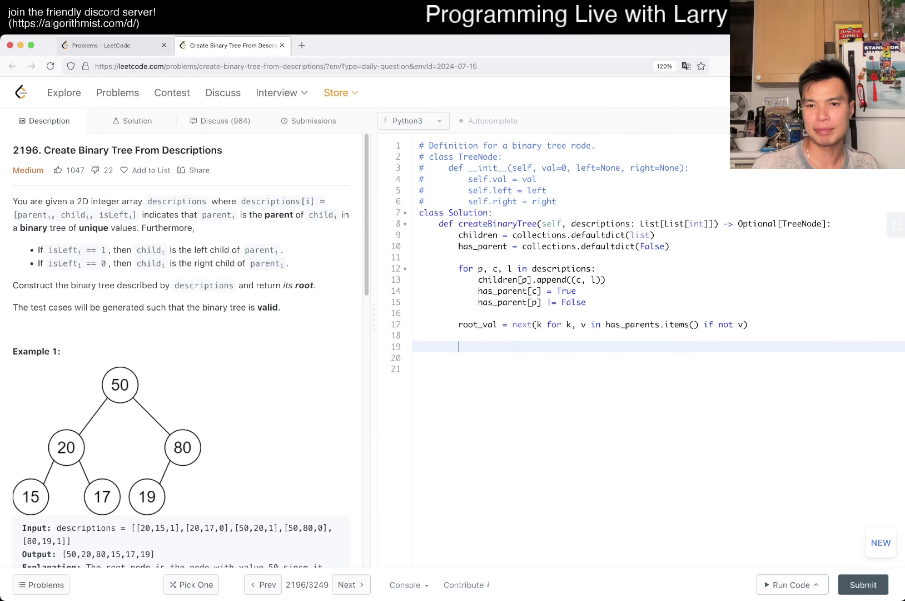
pyautogui.write('assert')
pyautogui.press('BackSpace')
pyautogui.press('BackSpace')
pyautogui.press('BackSpace')
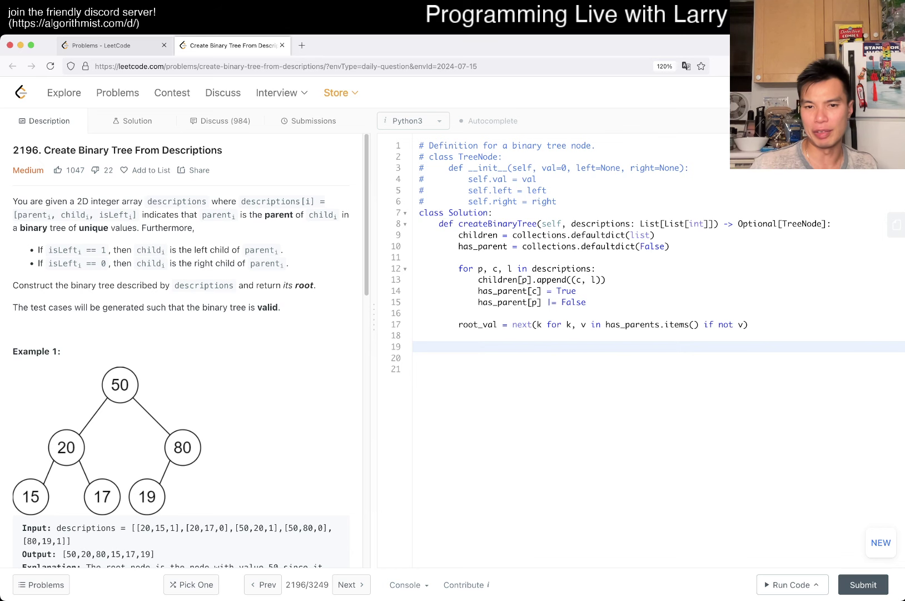
pyautogui.press('Down')
pyautogui.press('Down')
pyautogui.write('r')
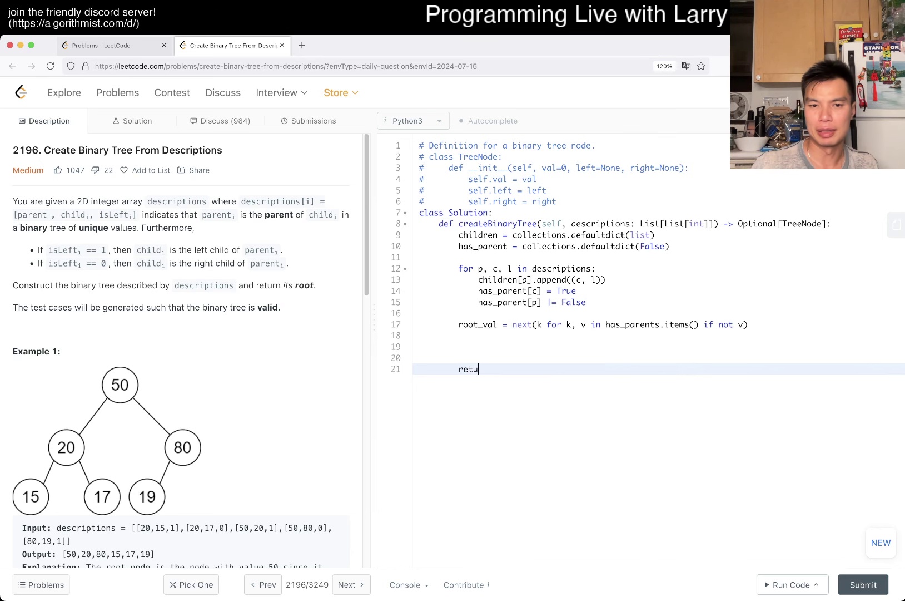
pyautogui.write('n None')
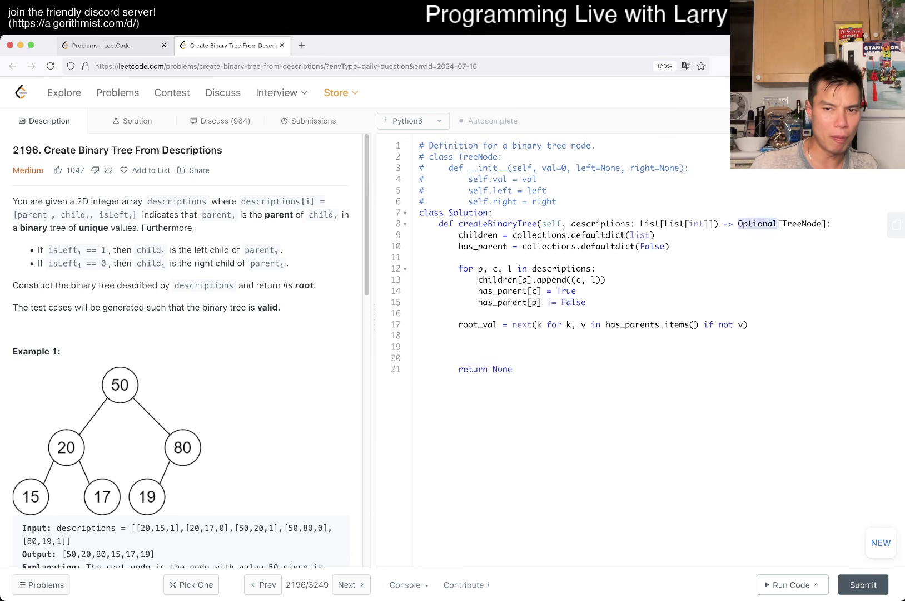
pyautogui.scroll(-8, 184, 353)
pyautogui.scroll(-5, 184, 354)
pyautogui.scroll(-5, 184, 353)
pyautogui.scroll(5, 184, 353)
pyautogui.scroll(5, 184, 353)
pyautogui.scroll(5, 185, 353)
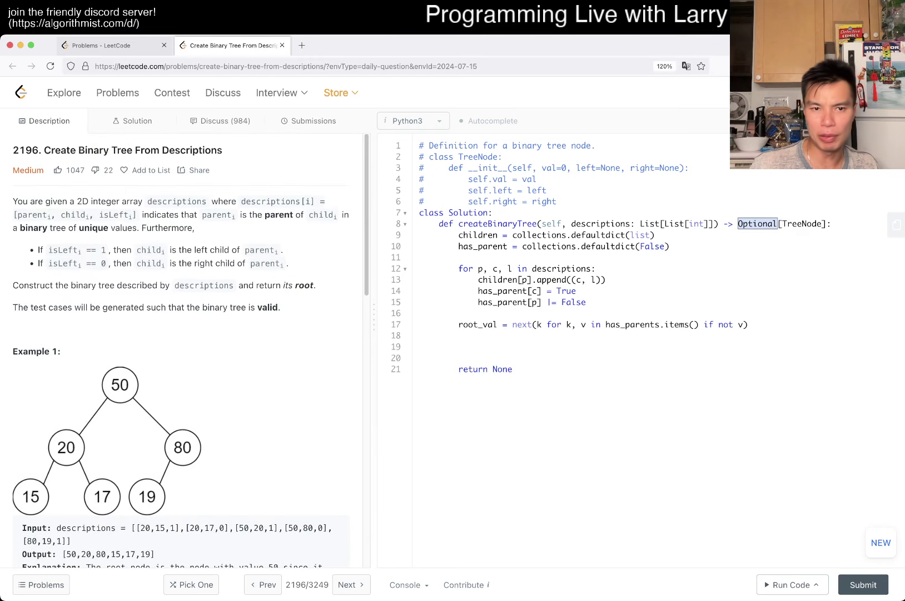
# Change the default to lambda: False, rename has_parents to has_parent, and rerun.
pyautogui.hotkey('ctrl', "'")
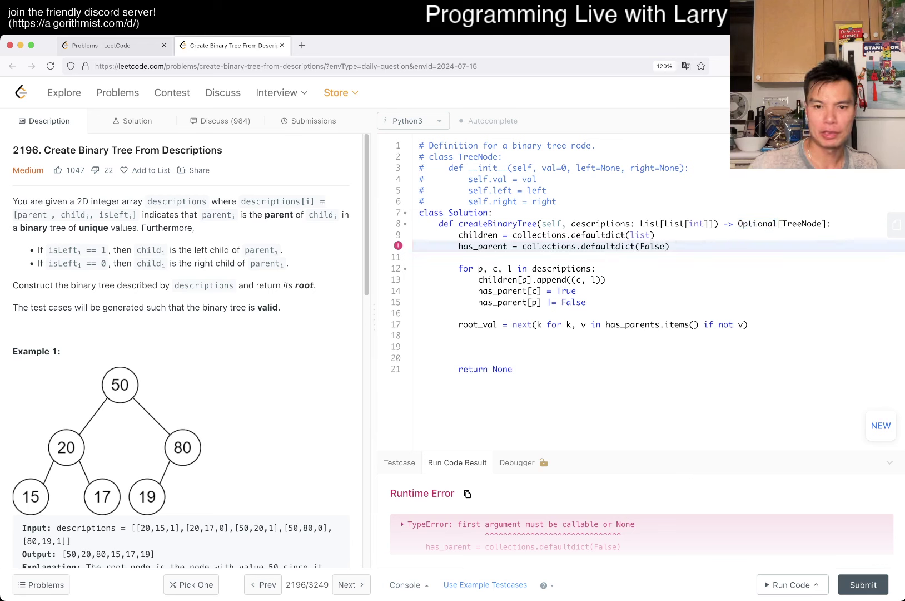
pyautogui.write('lambda:')
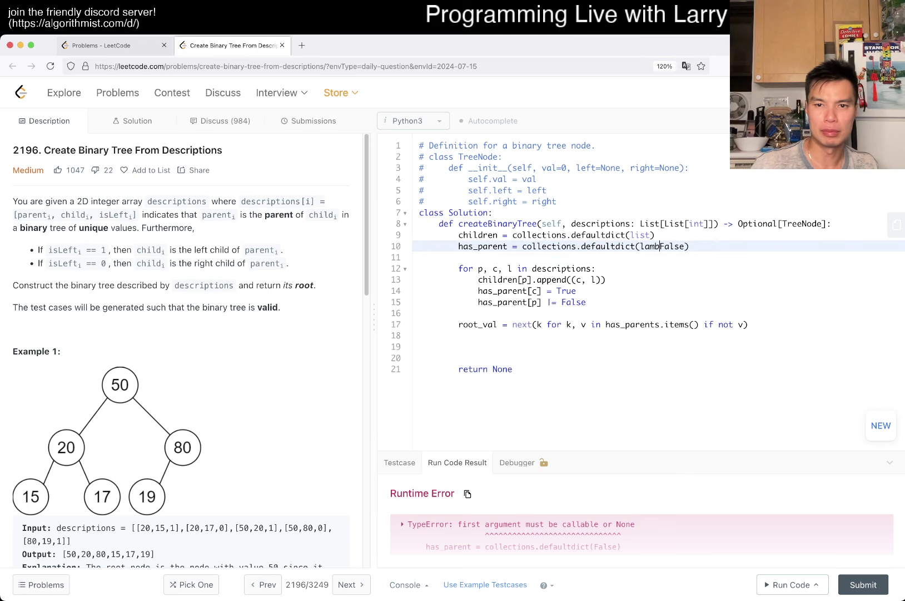
pyautogui.hotkey('ctrl', "'")
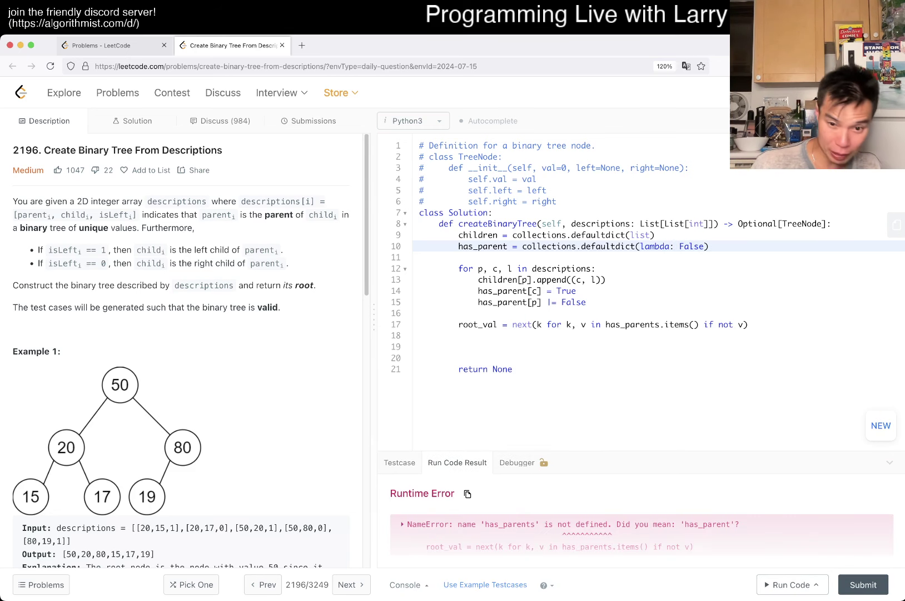
pyautogui.doubleClick(482, 246)
pyautogui.click(659, 323)
pyautogui.press('BackSpace')
pyautogui.click(791, 584)
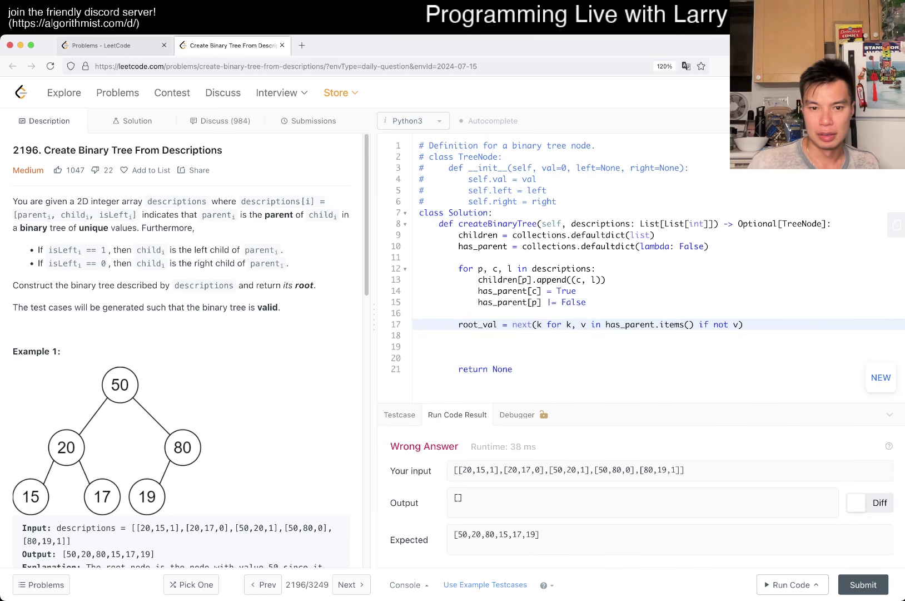
pyautogui.press('Down')
pyautogui.press('Down')
pyautogui.press('Down')
pyautogui.press('Down')
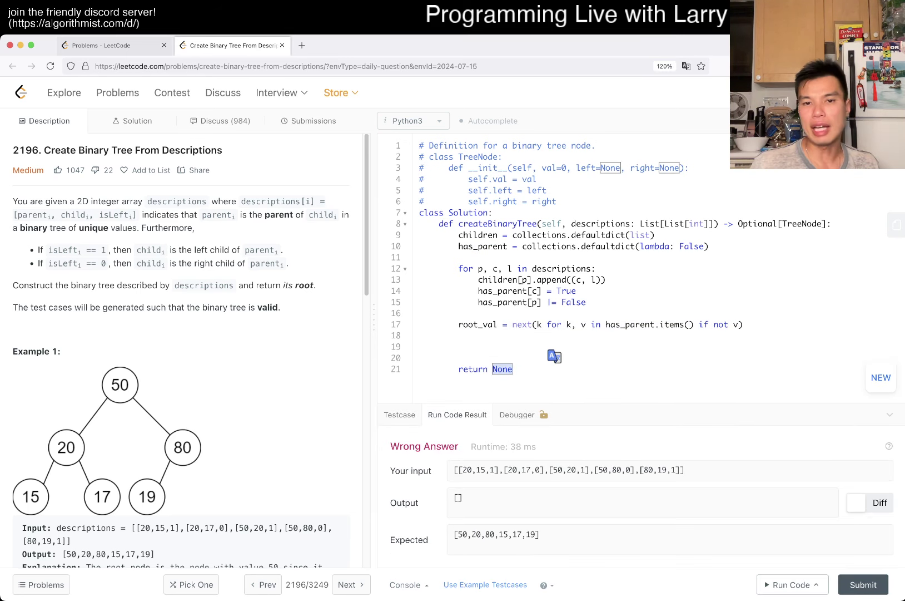
# Insert a nested construct(node_val) helper and remove None from the return statement.
pyautogui.press('Up')
pyautogui.press('Up')
pyautogui.press('Return')
pyautogui.press('Return')
pyautogui.press('Return')
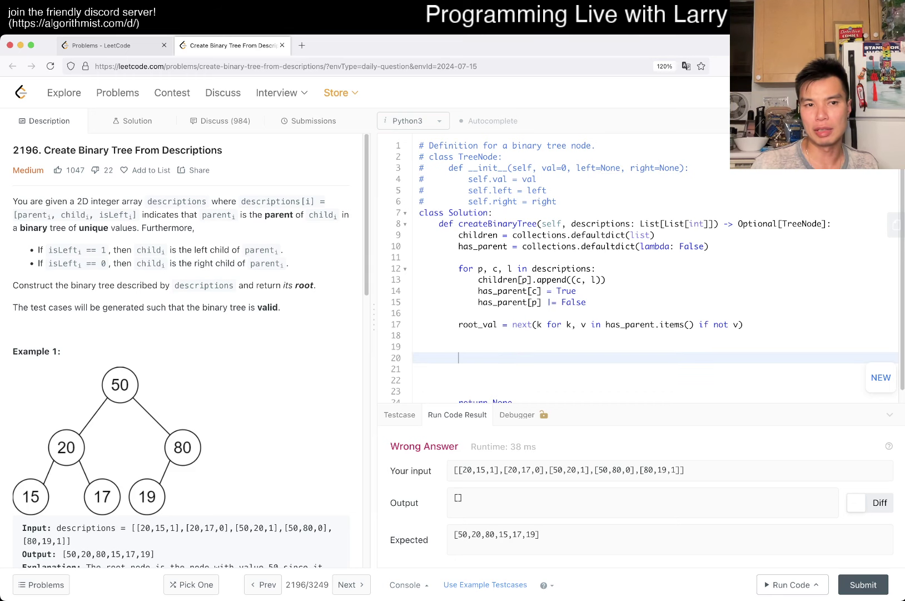
pyautogui.write('onstruct(root_v')
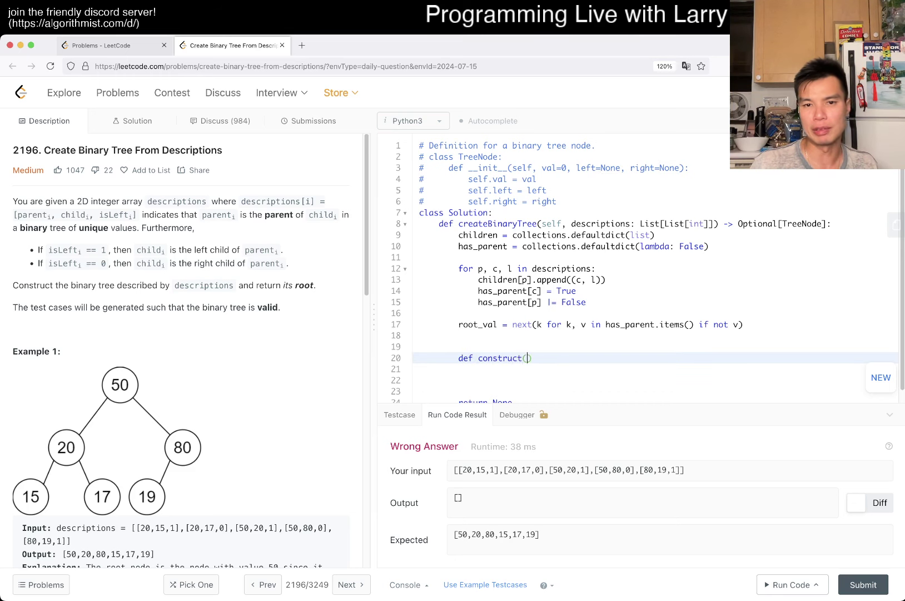
pyautogui.write('al')
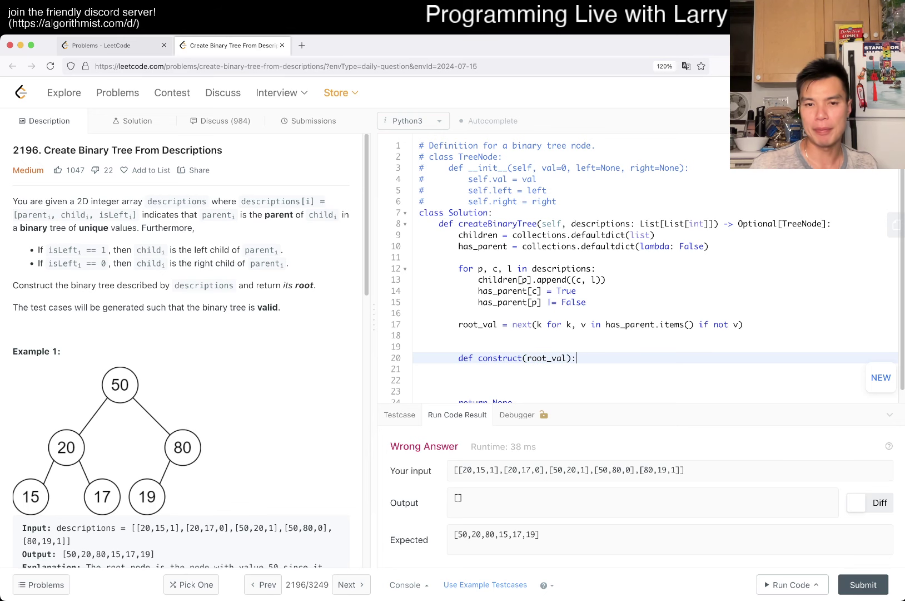
pyautogui.write('):')
pyautogui.press('BackSpace')
pyautogui.press('BackSpace')
pyautogui.press('BackSpace')
pyautogui.press('BackSpace')
pyautogui.press('BackSpace')
pyautogui.write('node):')
pyautogui.press('Return')
pyautogui.press('Down')
pyautogui.press('Down')
pyautogui.press('Down')
pyautogui.press('Down')
pyautogui.hotkey('ctrl', 'Delete')
pyautogui.write('construct(root_val')
# Start a for loop over children inside the helper body.
pyautogui.press('Up')
pyautogui.press('Up')
pyautogui.press('Up')
pyautogui.press('Up')
pyautogui.press('End')
pyautogui.press('Return')
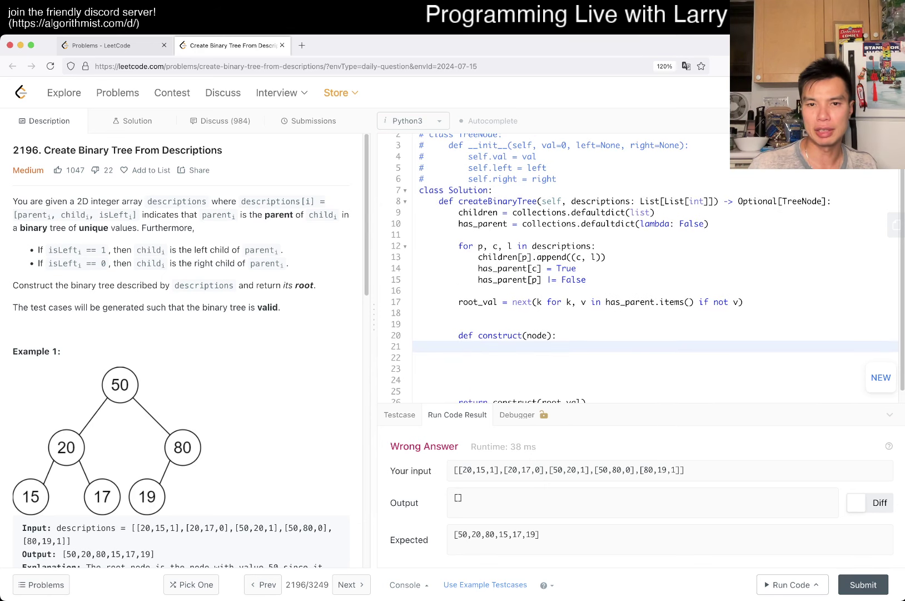
pyautogui.press('Up')
pyautogui.press('Up')
pyautogui.press('BackSpace')
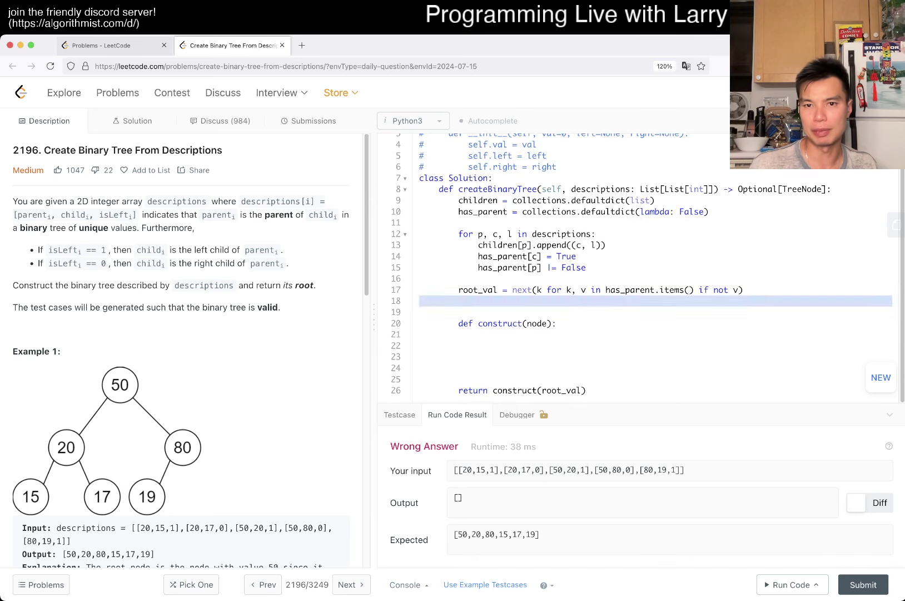
pyautogui.press('Down')
pyautogui.press('Down')
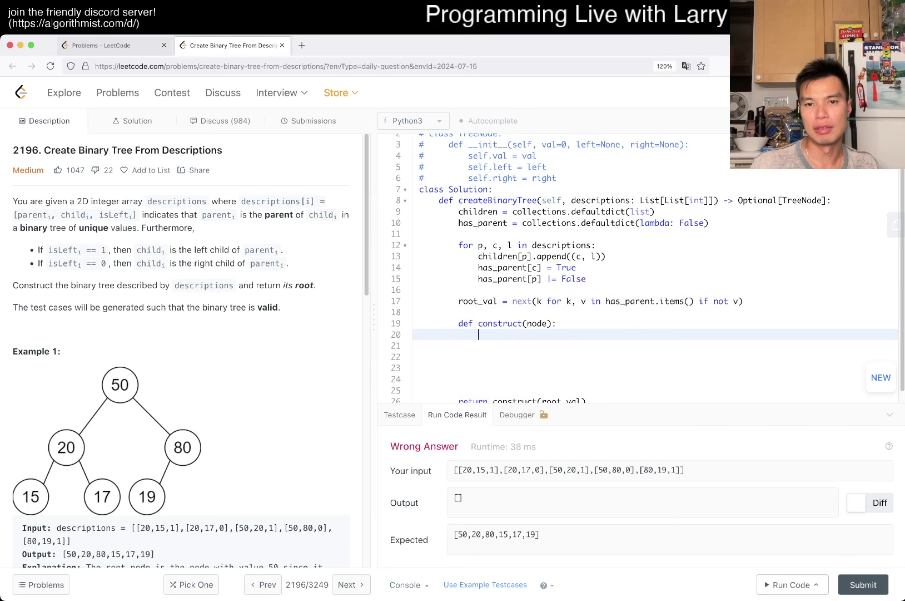
pyautogui.write('fo')
pyautogui.press('BackSpace')
pyautogui.press('BackSpace')
pyautogui.write('for')
pyautogui.write(' child')
pyautogui.write('[node]:')
pyautogui.press('Up')
pyautogui.press('End')
pyautogui.press('Return')
pyautogui.press('Return')
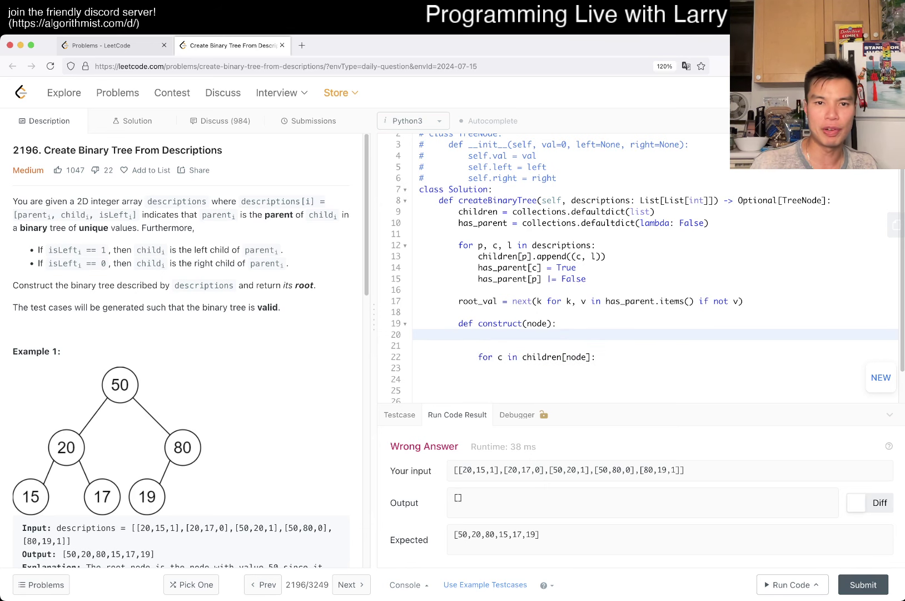
# Key the loop on children[node_val] and add node = TreeNode(node_val) above it.
pyautogui.press('Up')
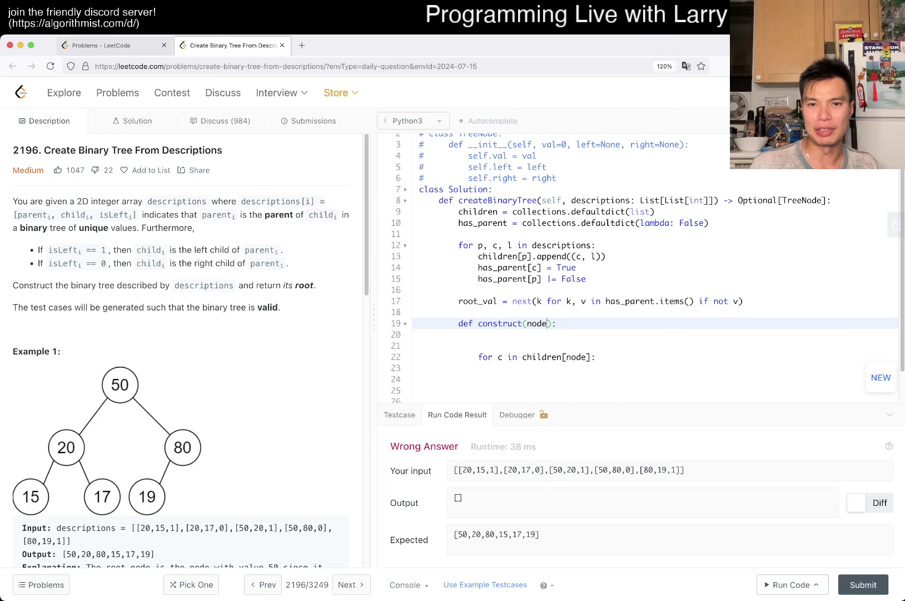
pyautogui.write('val')
pyautogui.press('Down')
pyautogui.press('Down')
pyautogui.press('Down')
pyautogui.press('End')
pyautogui.press('Left')
pyautogui.press('Left')
pyautogui.write('_val')
pyautogui.press('Up')
pyautogui.press('Up')
pyautogui.write('node =')
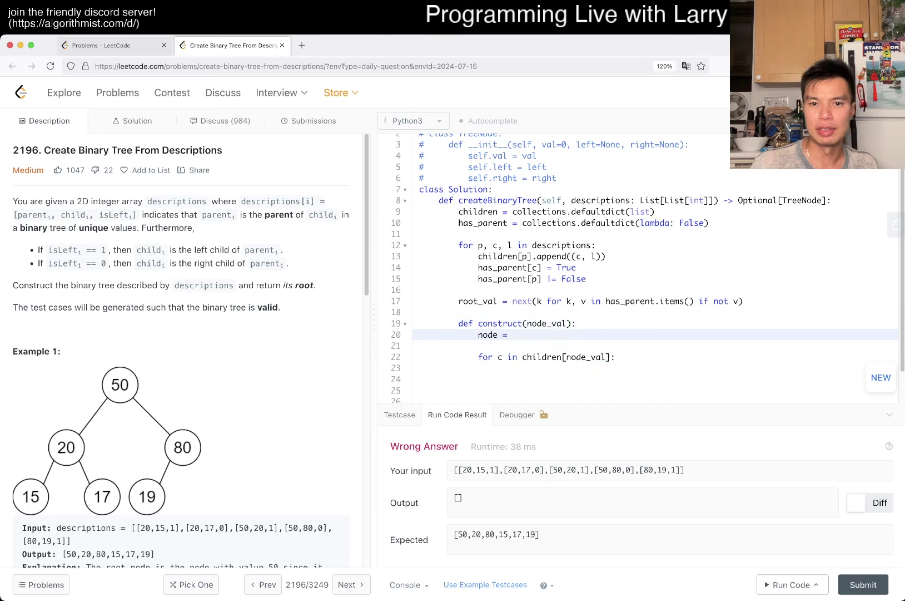
pyautogui.write(' TreeNode(nod')
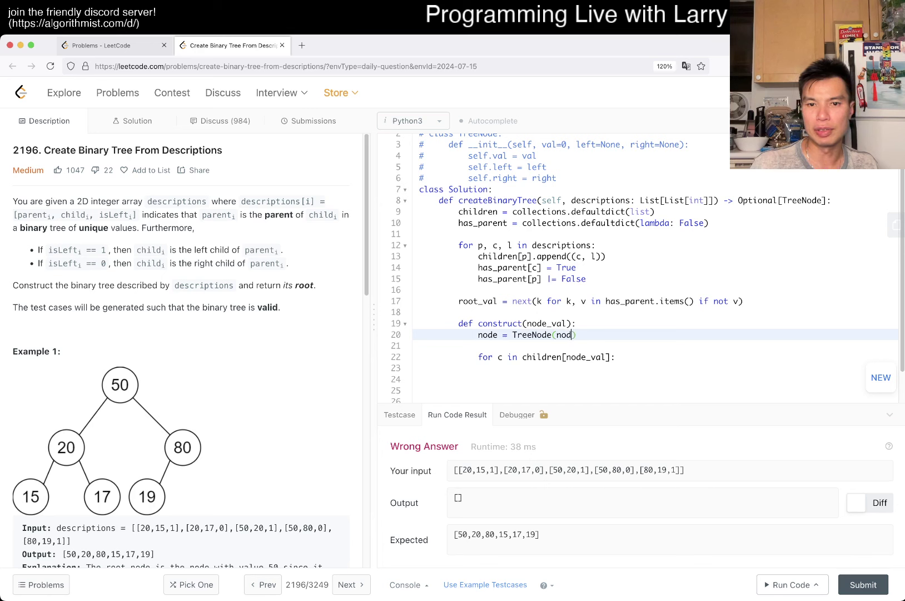
pyautogui.write('e_val, None, None')
pyautogui.press('BackSpace')
pyautogui.press('BackSpace')
pyautogui.press('BackSpace')
pyautogui.press('BackSpace')
pyautogui.press('BackSpace')
pyautogui.press('BackSpace')
pyautogui.press('Down')
pyautogui.press('Down')
pyautogui.press('Up')
pyautogui.press('Down')
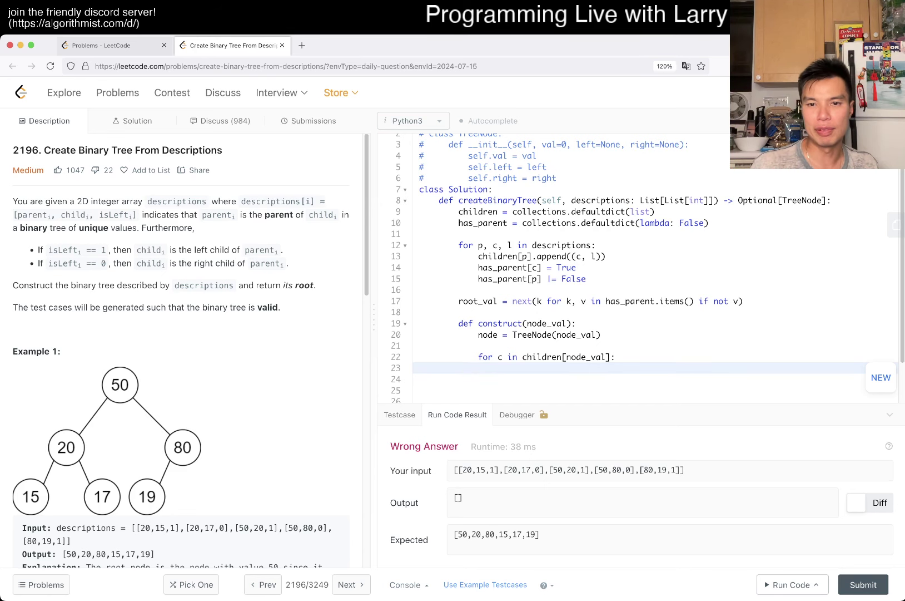
# Unpack c, l in the loop and add if l / else branches setting node.left and node.right.
pyautogui.press('Up')
pyautogui.write(', l')
pyautogui.press('Down')
pyautogui.write('i')
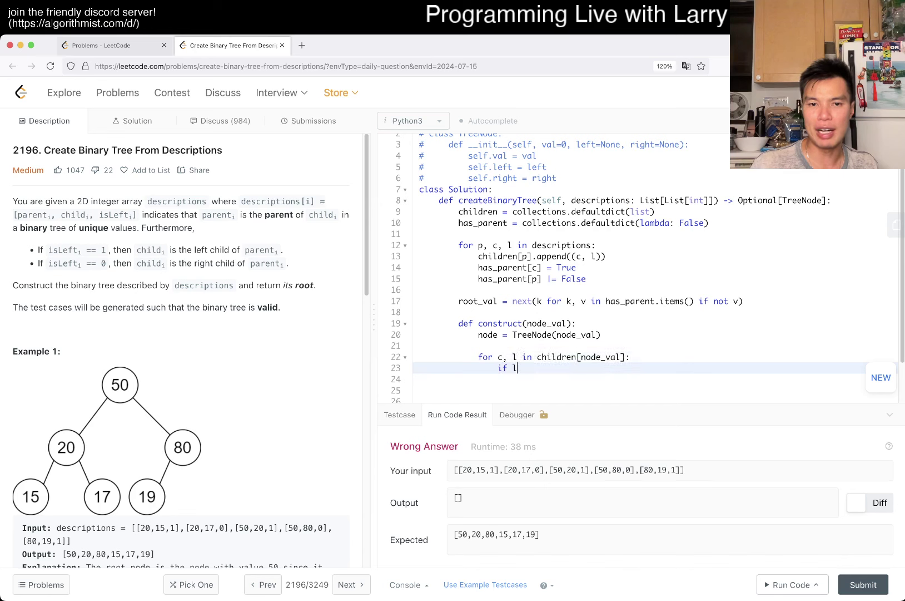
pyautogui.write(':')
pyautogui.press('Return')
pyautogui.write('de.left')
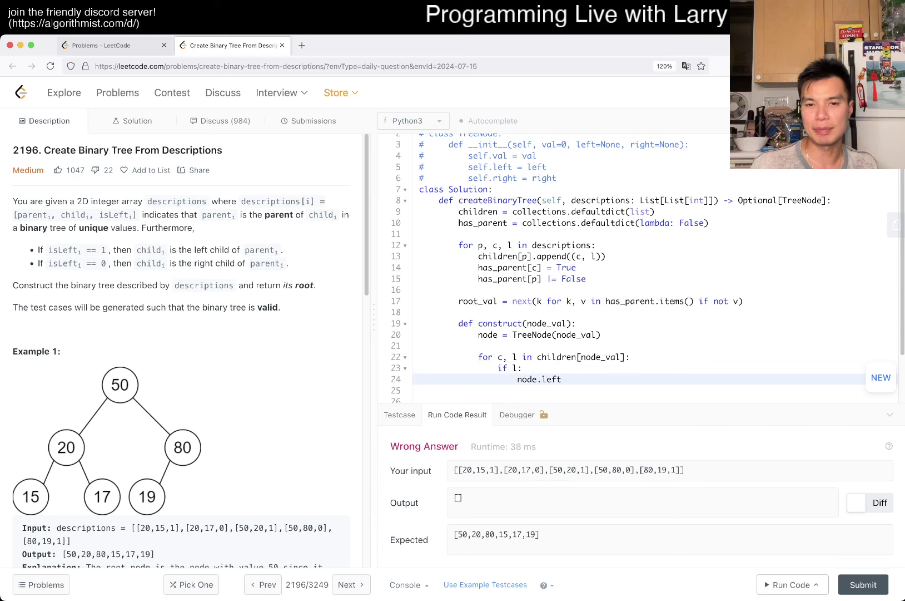
pyautogui.write(' = construct(')
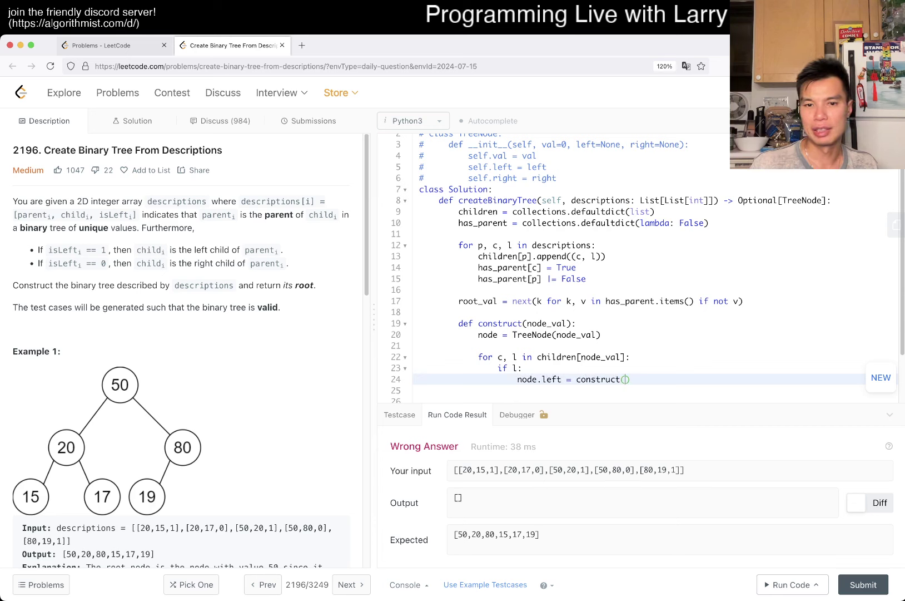
pyautogui.write('c)')
pyautogui.press('Return')
pyautogui.write('else:')
pyautogui.press('Return')
pyautogui.write('node.right = construct')
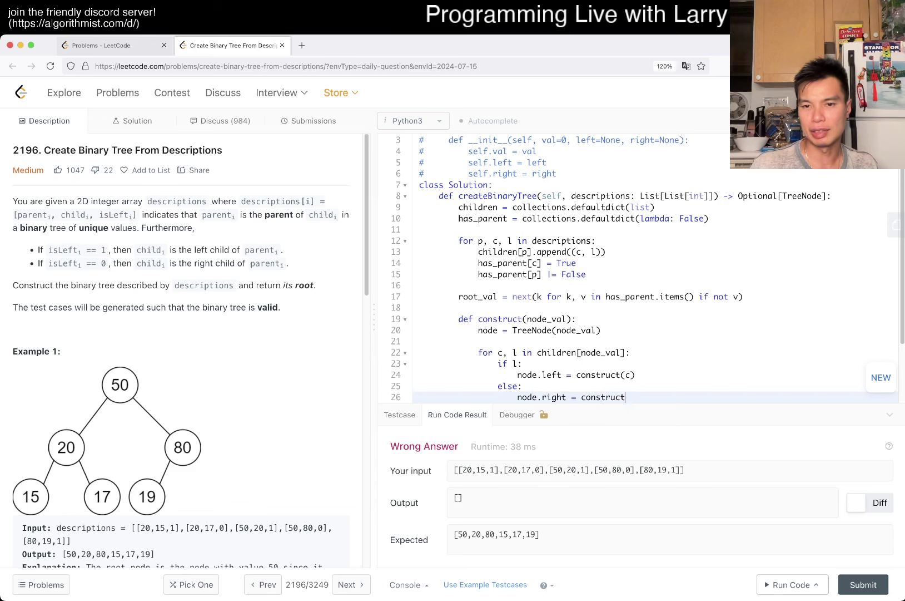
pyautogui.write('(c)')
pyautogui.press('Return')
pyautogui.press('Return')
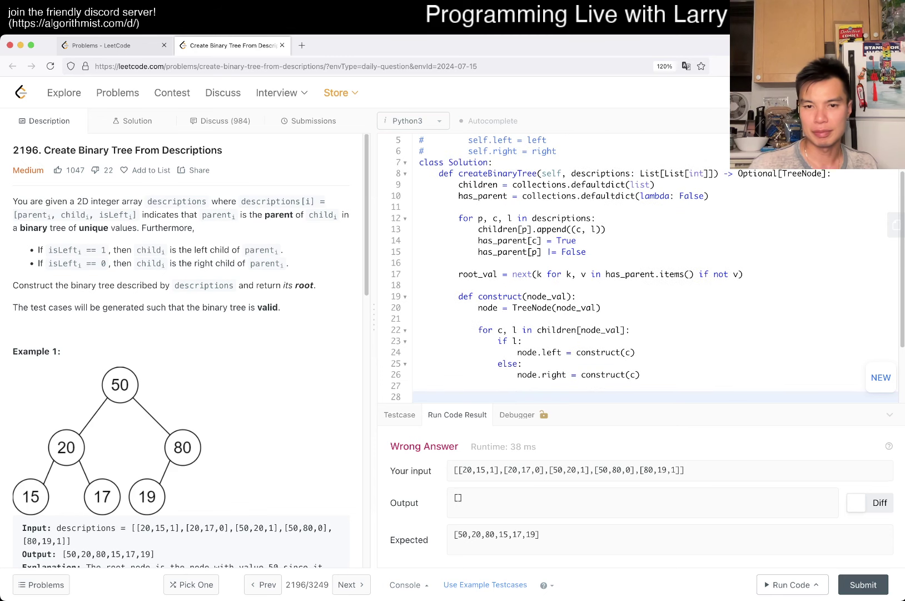
pyautogui.scroll(-3, 637, 283)
# Add new_node = construct(c) and assign new_node in both branches.
pyautogui.press('Up')
pyautogui.press('Up')
pyautogui.press('Up')
pyautogui.press('Up')
pyautogui.press('Up')
pyautogui.press('Up')
pyautogui.press('End')
pyautogui.press('Return')
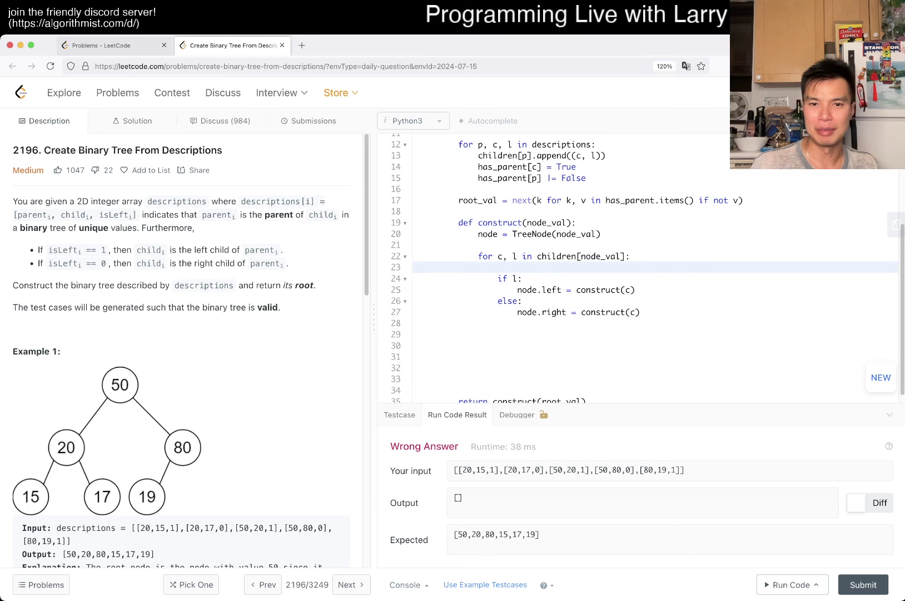
pyautogui.write('new_node = construct(c')
pyautogui.press('Return')
pyautogui.press('Down')
pyautogui.press('Down')
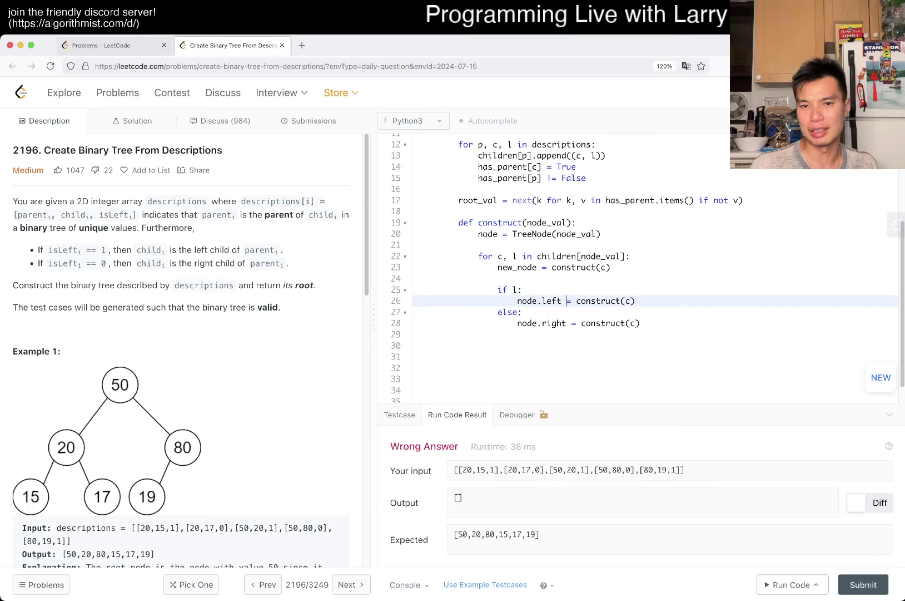
pyautogui.hotkey('ctrl', 'k')
pyautogui.press('BackSpace')
pyautogui.press('BackSpace')
pyautogui.press('BackSpace')
pyautogui.write('new_node')
pyautogui.press('Down')
pyautogui.press('Down')
pyautogui.hotkey('ctrl', 'k')
pyautogui.write('new_node')
# Add return node at the helper's body level after the branches.
pyautogui.press('Return')
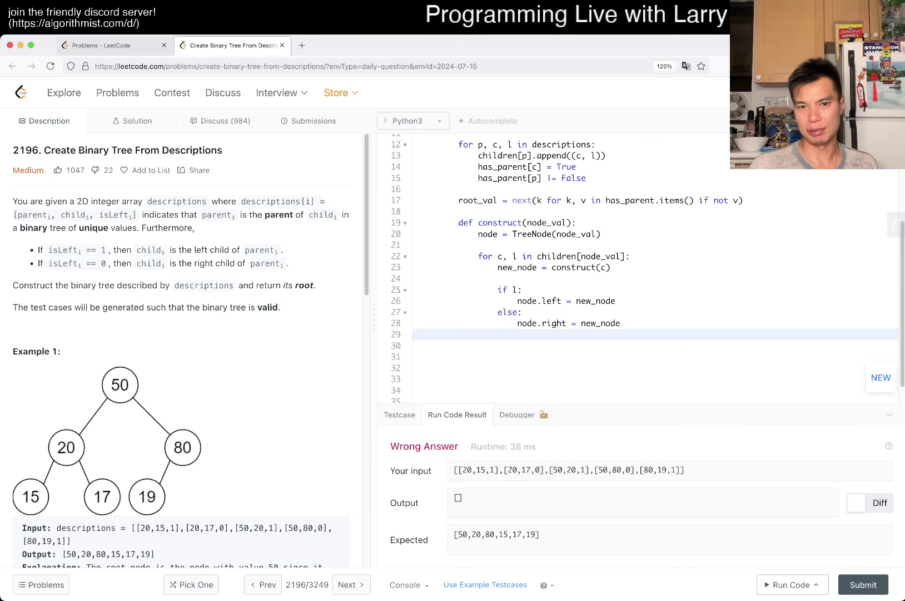
pyautogui.press('Return')
pyautogui.press('BackSpace')
pyautogui.press('BackSpace')
pyautogui.write('return node')
pyautogui.hotkey('shift', 'Down')
pyautogui.hotkey('shift', 'Down')
pyautogui.hotkey('shift', 'Down')
pyautogui.hotkey('shift', 'Down')
pyautogui.press('BackSpace')
pyautogui.press('BackSpace')
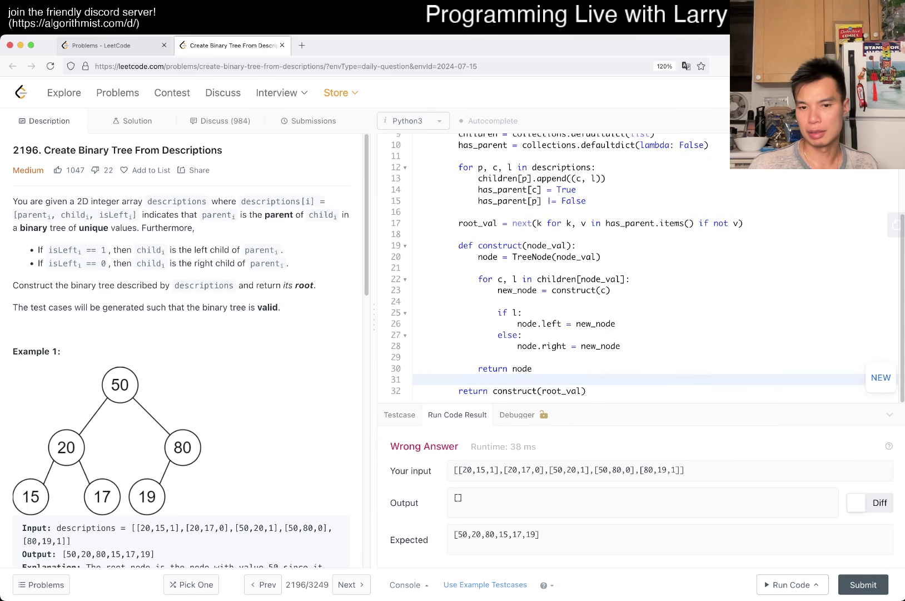
# Run the example tests and submit, getting Accepted (1720 ms, 29.1 MB).
pyautogui.click(791, 585)
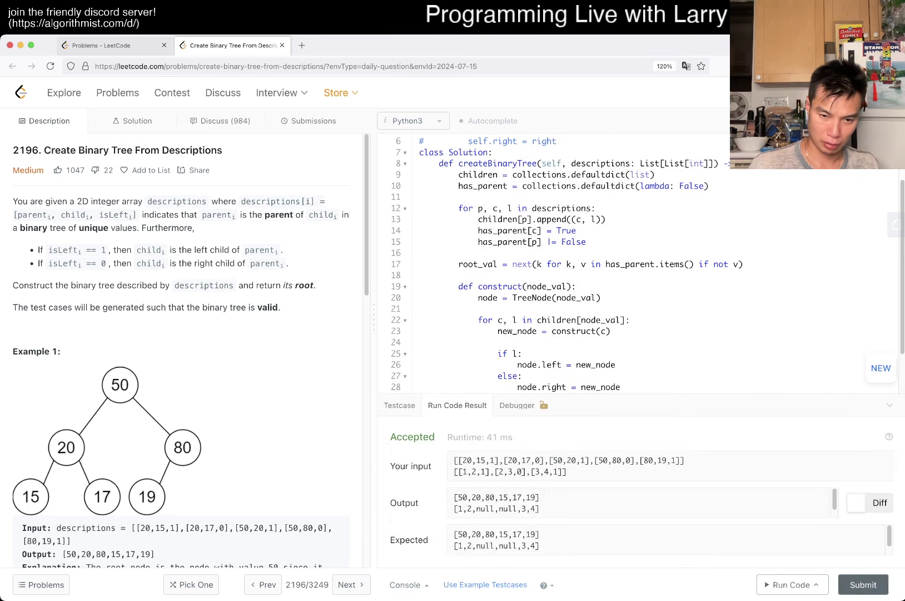
pyautogui.click(863, 584)
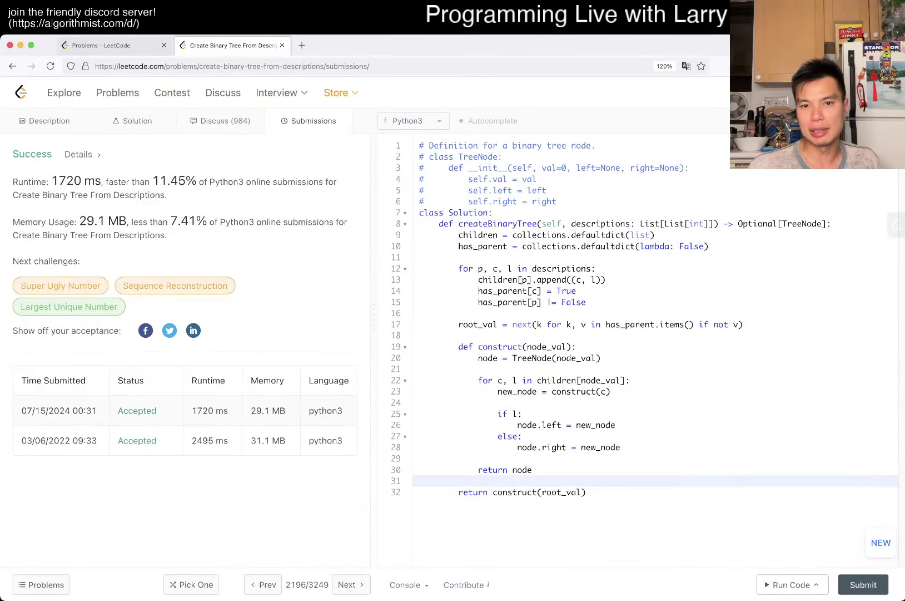
# Highlight the two maps, the construct helper and the map-building loop while explaining.
pyautogui.moveTo(458, 234); pyautogui.dragTo(709, 245)
pyautogui.click(588, 301)
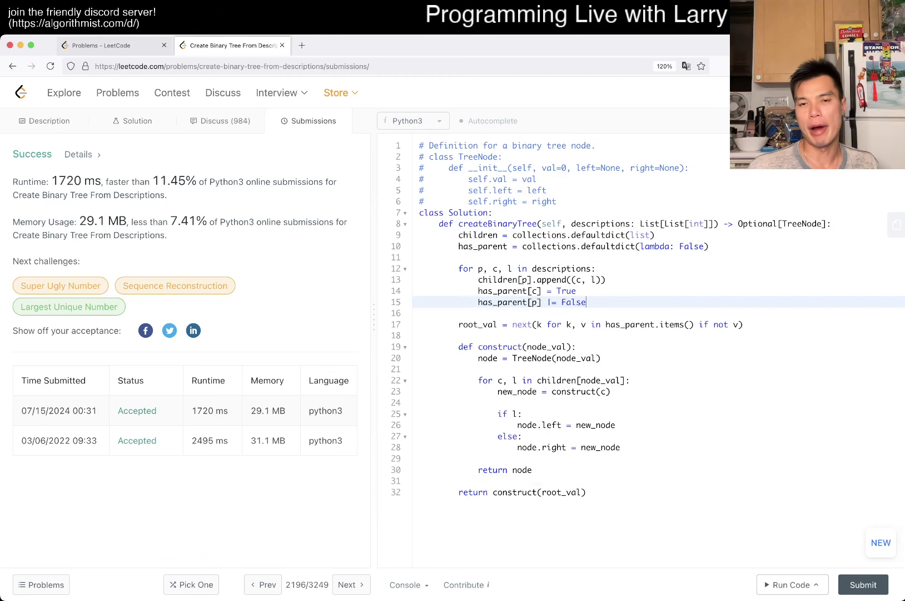
pyautogui.moveTo(459, 346); pyautogui.dragTo(538, 469)
pyautogui.click(495, 480)
pyautogui.moveTo(458, 347); pyautogui.dragTo(537, 469)
pyautogui.click(495, 481)
pyautogui.moveTo(453, 368); pyautogui.dragTo(492, 380)
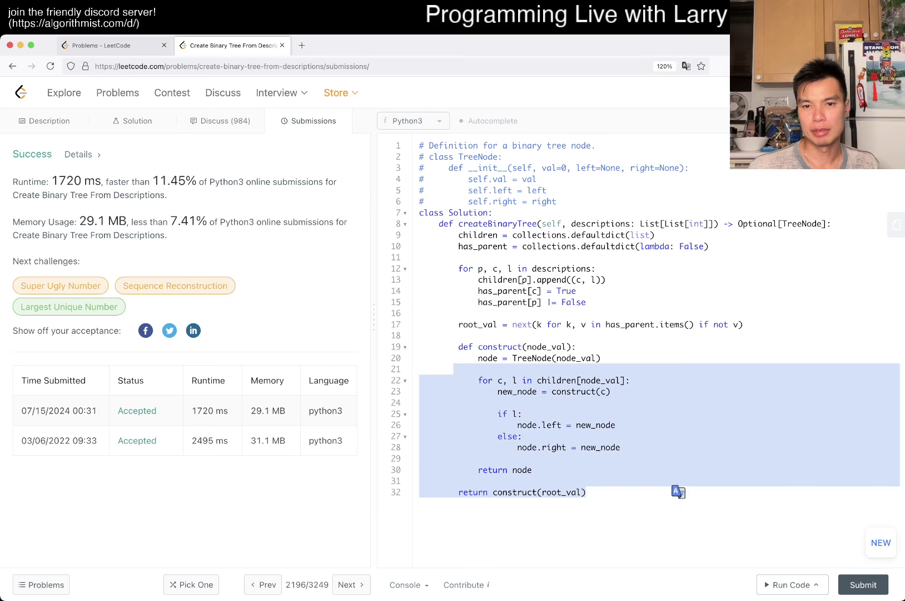
pyautogui.click(510, 391)
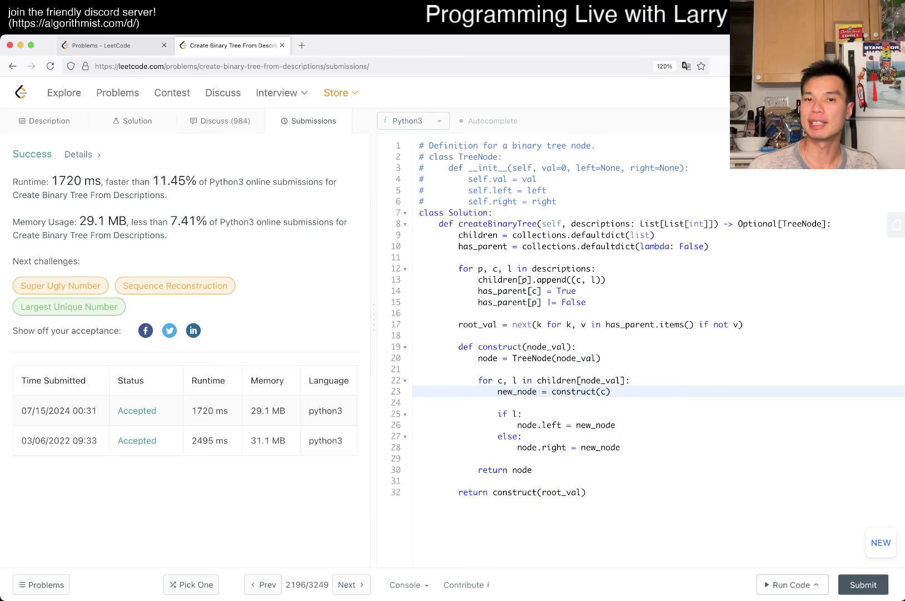
pyautogui.moveTo(435, 346); pyautogui.dragTo(738, 455)
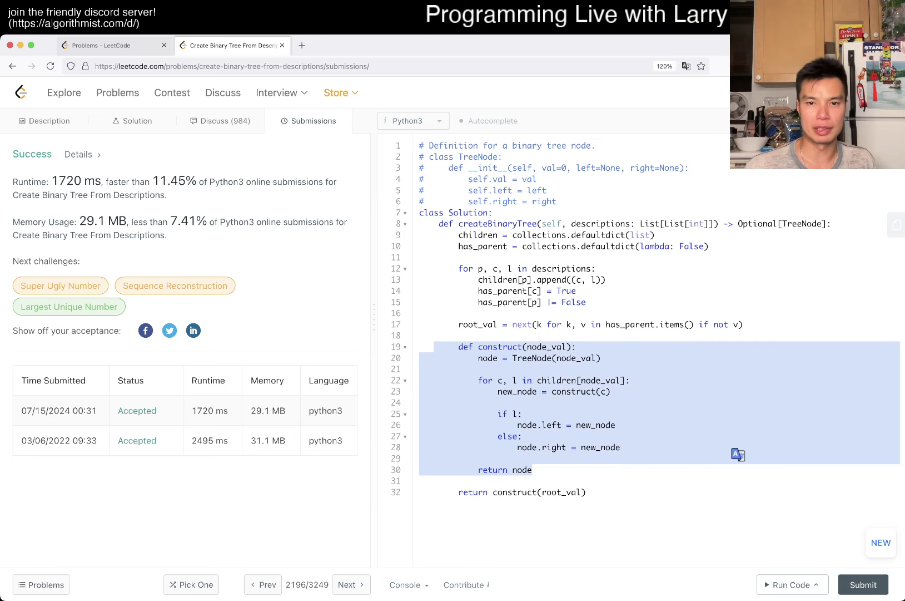
pyautogui.click(446, 257)
pyautogui.moveTo(446, 257)
pyautogui.mouseDown()
pyautogui.moveTo(697, 323)
pyautogui.moveTo(459, 268)
pyautogui.moveTo(587, 302)
pyautogui.mouseUp()
# Clear the code selection and return to the Description panel.
pyautogui.click(552, 279)
pyautogui.click(576, 346)
pyautogui.click(49, 120)
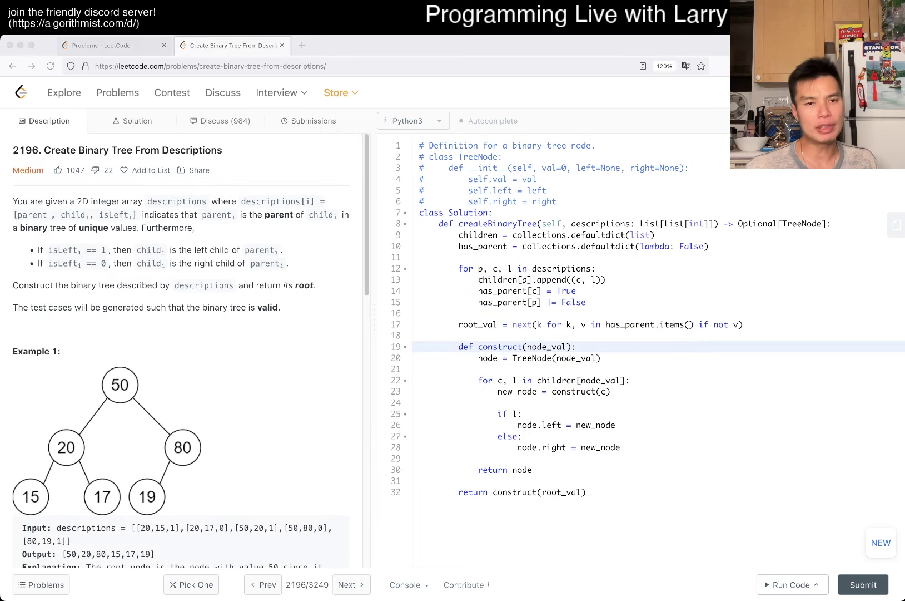